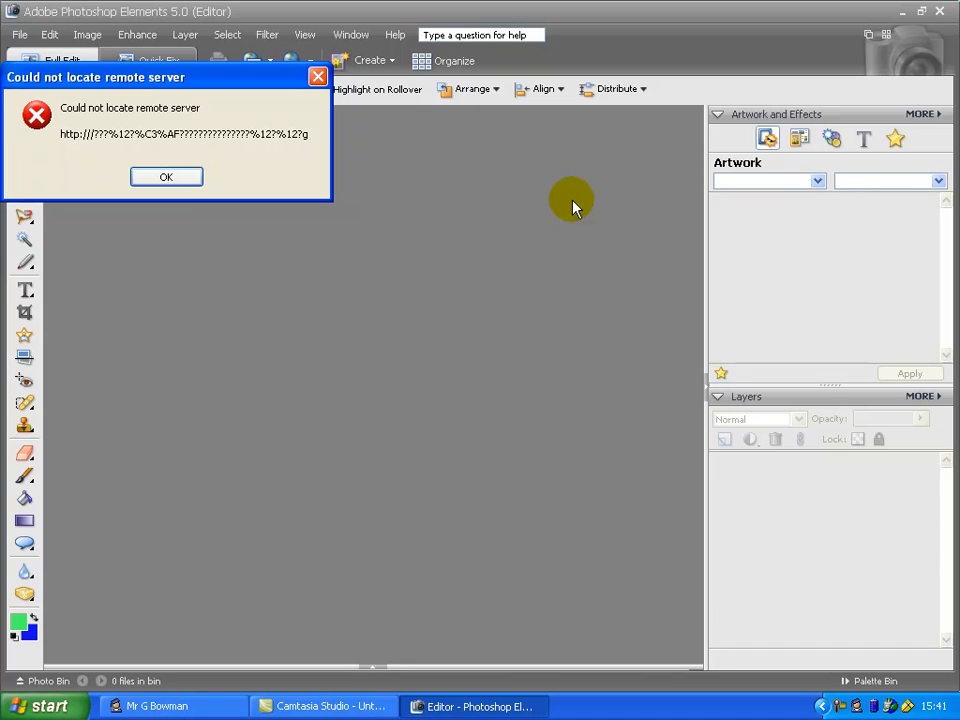
Dismiss the server error and create a new blank file named 'Collage of Photoshop Work' using the HDV, 720p (1280 x 720) preset
left_click(162, 180)
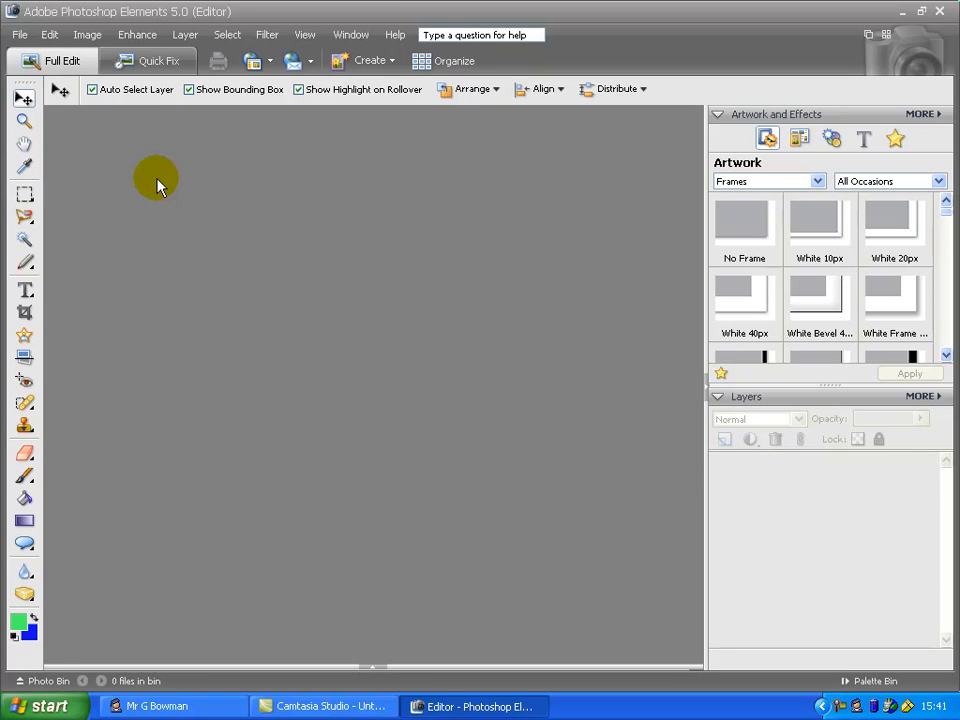
left_click(19, 34)
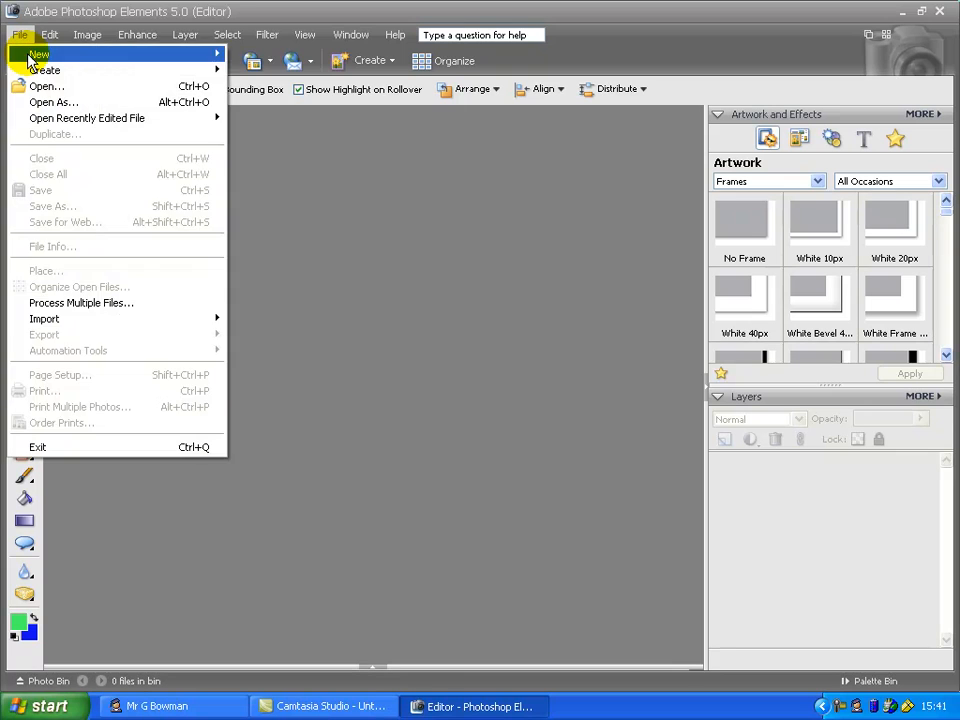
mouse_move(65, 40)
mouse_move(19, 36)
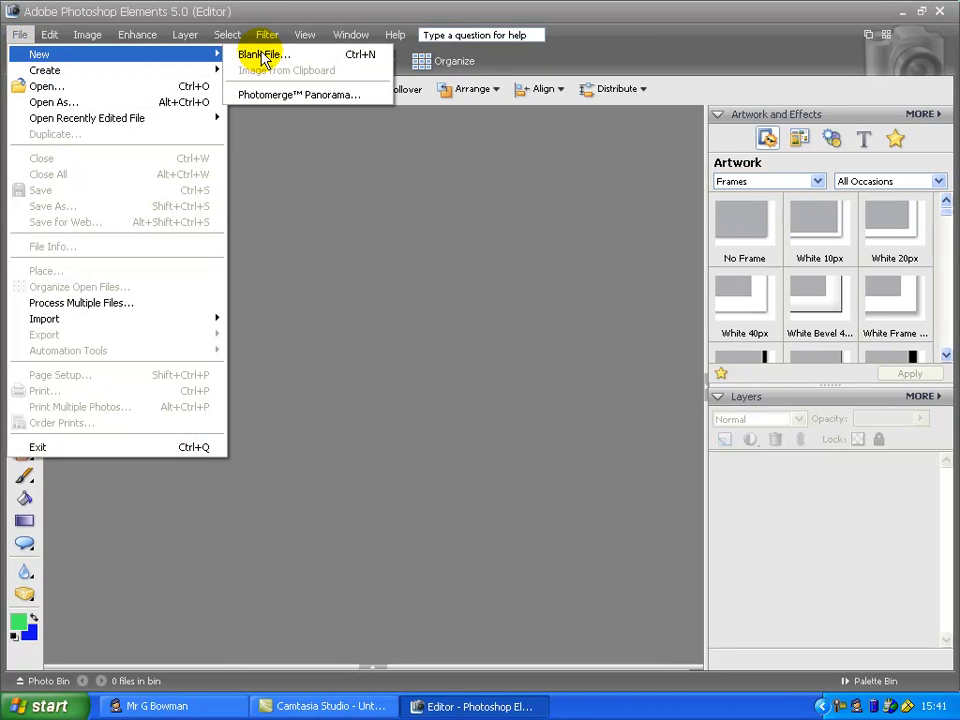
left_click(263, 55)
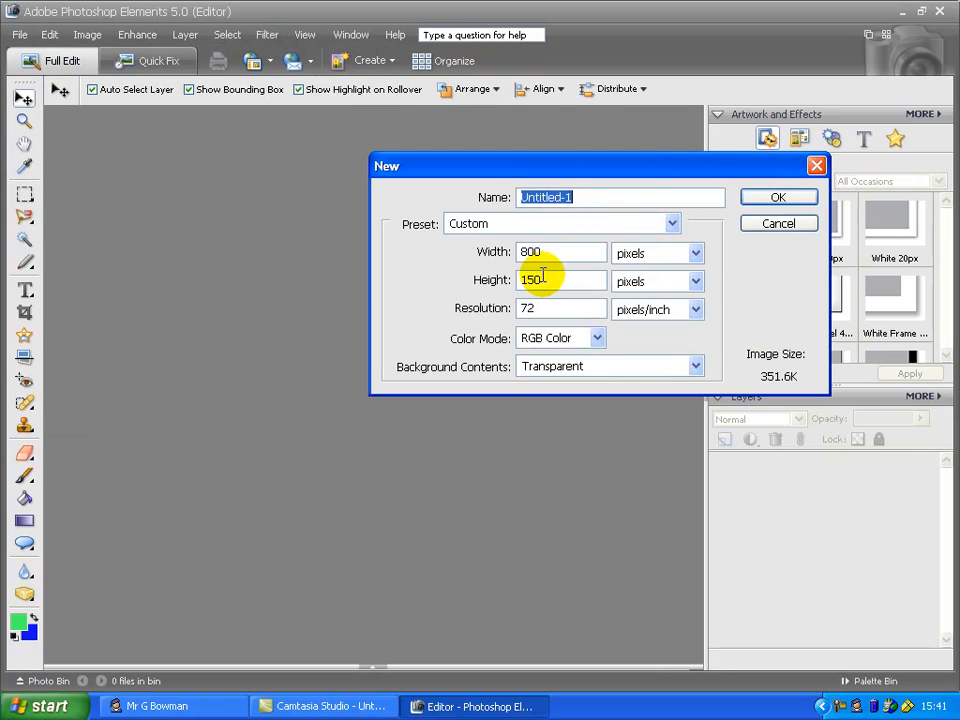
left_click(653, 228)
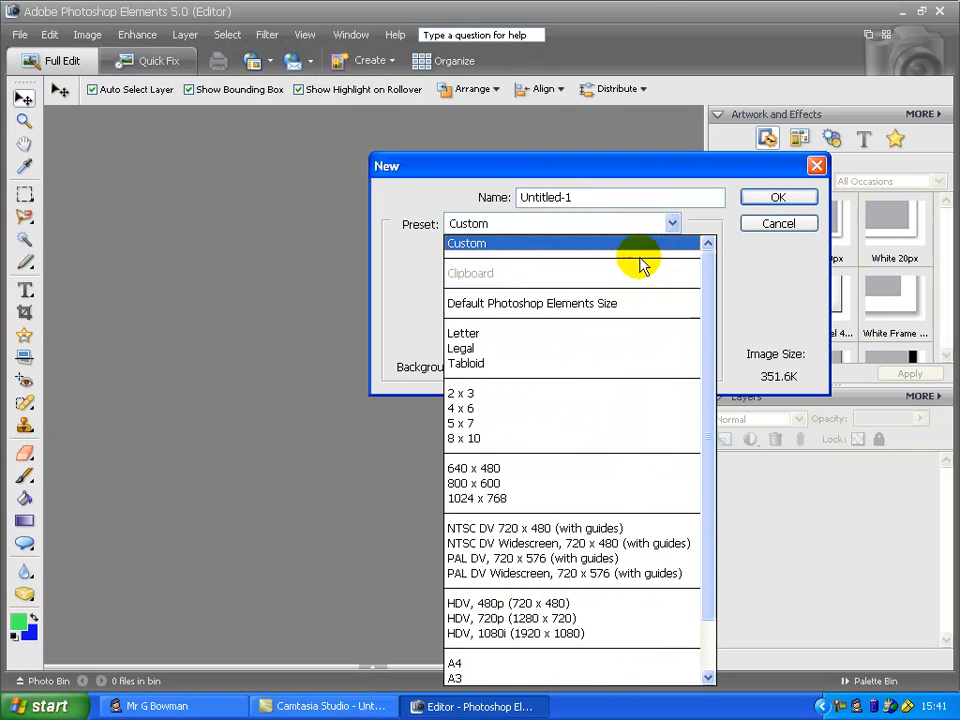
left_click(573, 622)
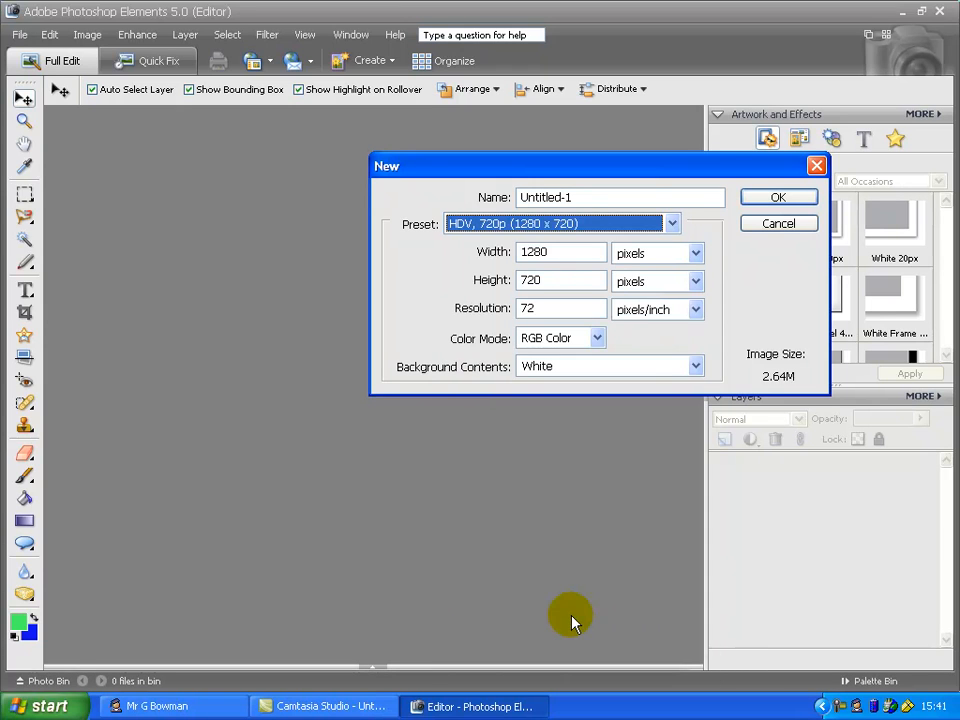
left_click_drag(686, 197, 465, 204)
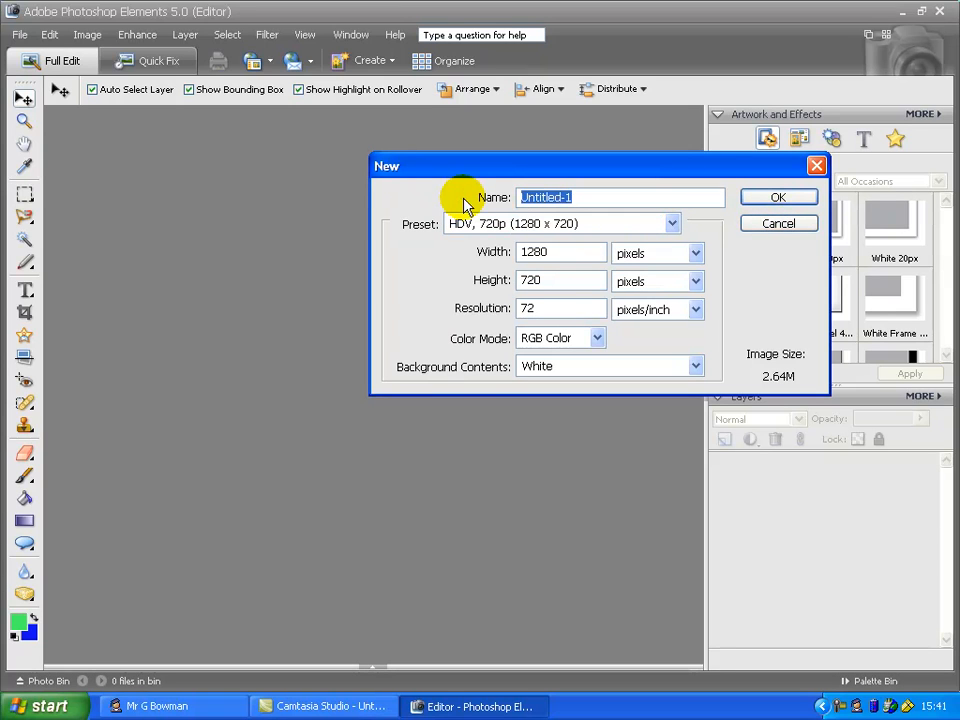
type("Collage of Photoshop Work")
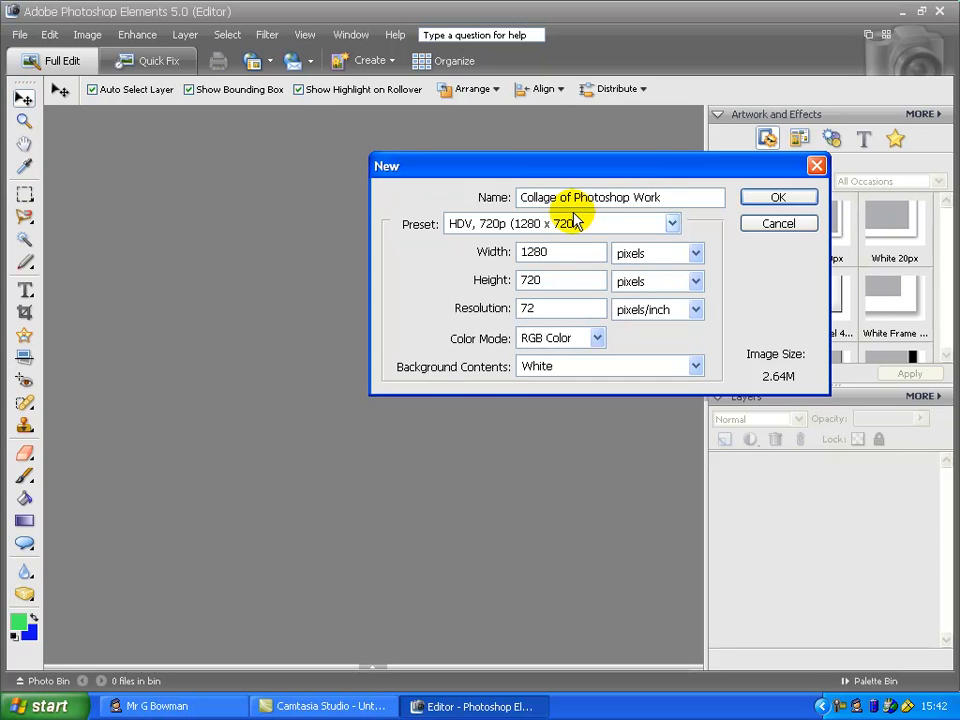
left_click(750, 197)
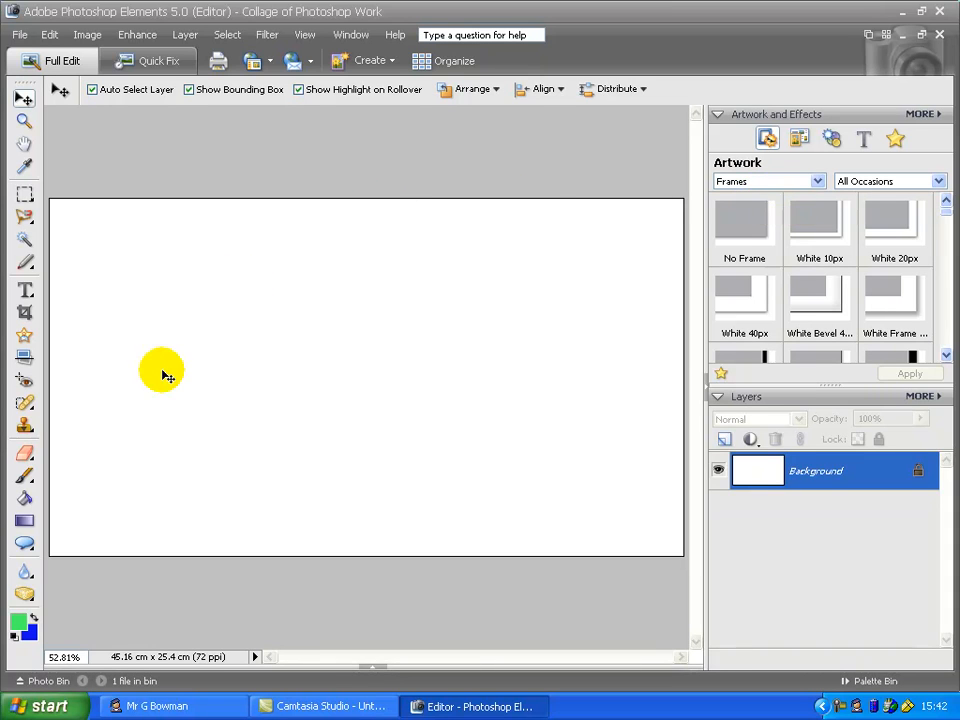
Fill the canvas background with a blue fabric pattern using the Paint Bucket tool in Pattern fill mode
left_click(27, 502)
left_click(188, 94)
left_click(180, 123)
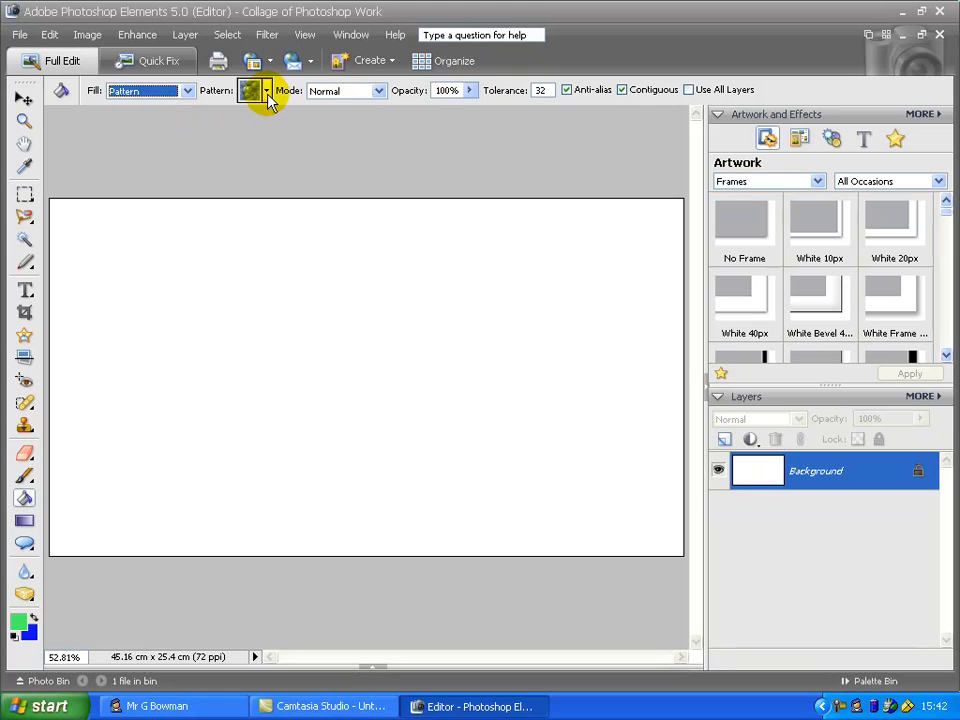
left_click(267, 91)
left_click(197, 135)
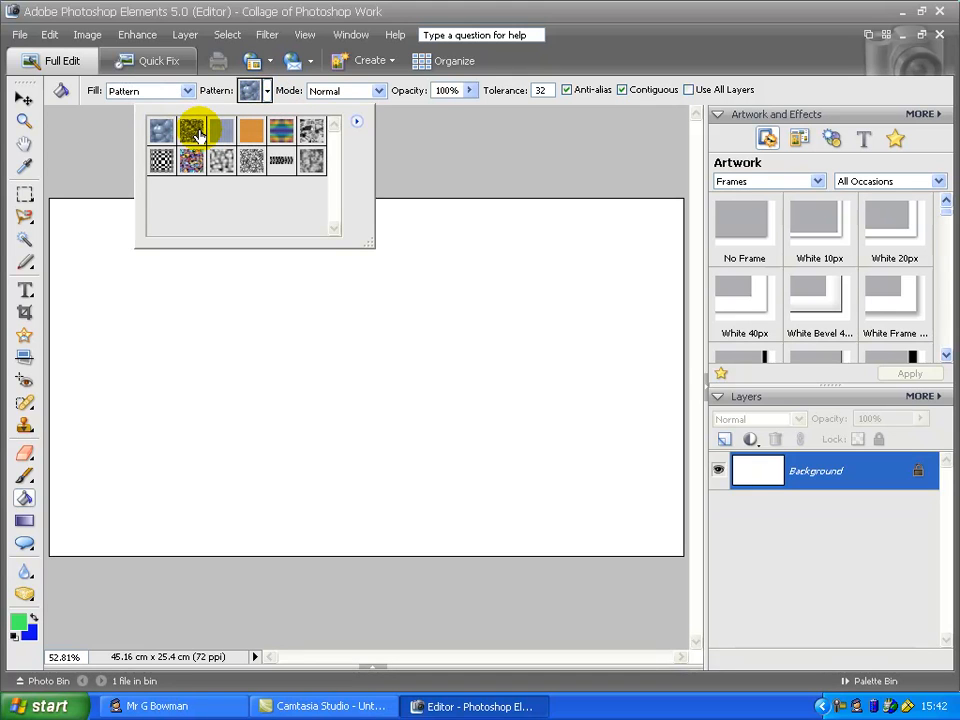
left_click(223, 344)
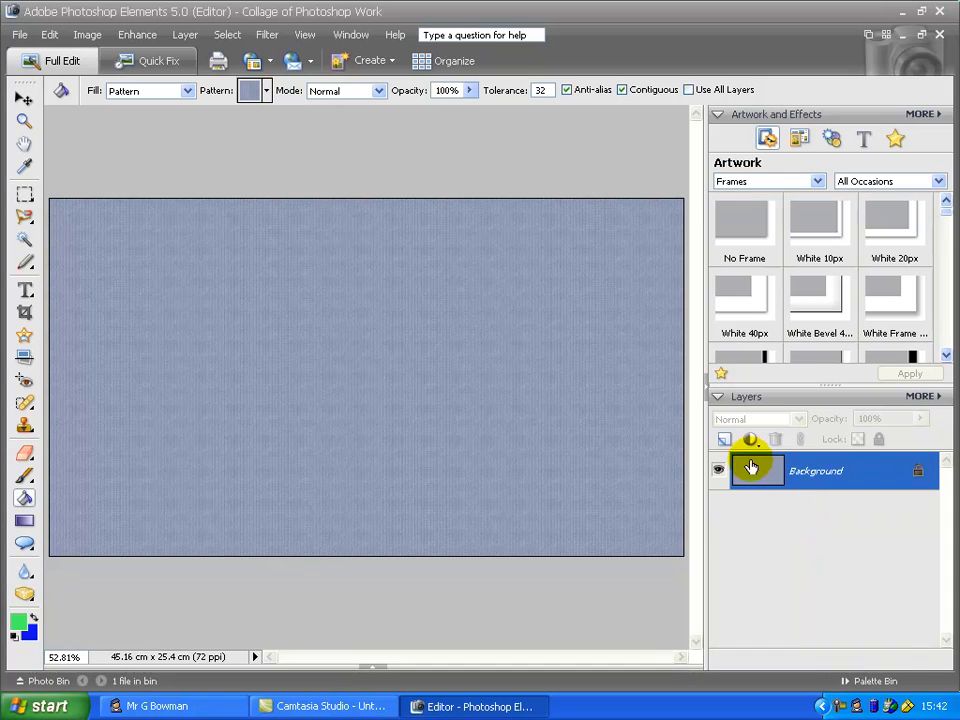
Add a new layer and paint a green freehand squiggle across it with the Brush tool
left_click(724, 440)
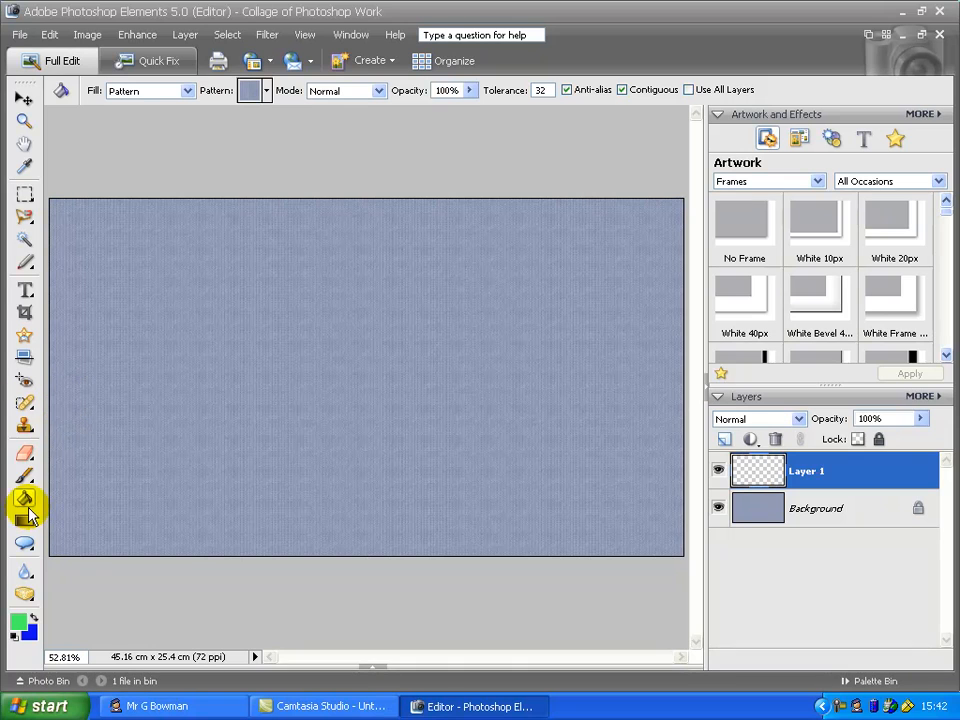
left_click(26, 477)
mouse_move(210, 360)
left_mouse_down()
mouse_move(259, 438)
mouse_move(359, 481)
mouse_move(565, 388)
left_mouse_up()
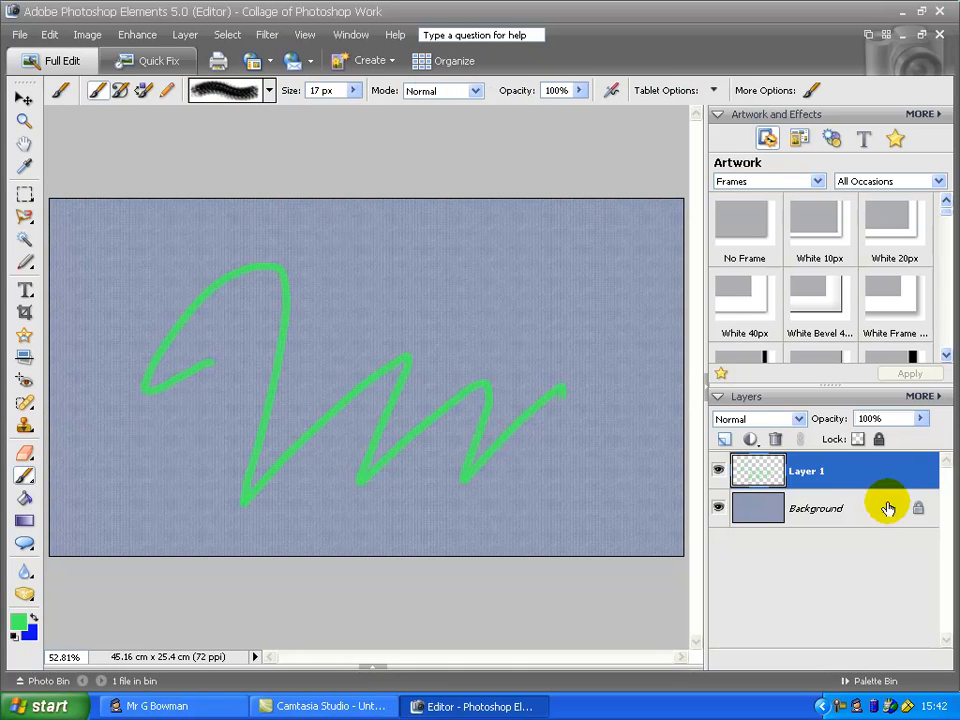
Toggle the squiggle layer's visibility off and on, then delete that layer
left_click(718, 469)
left_click(718, 469)
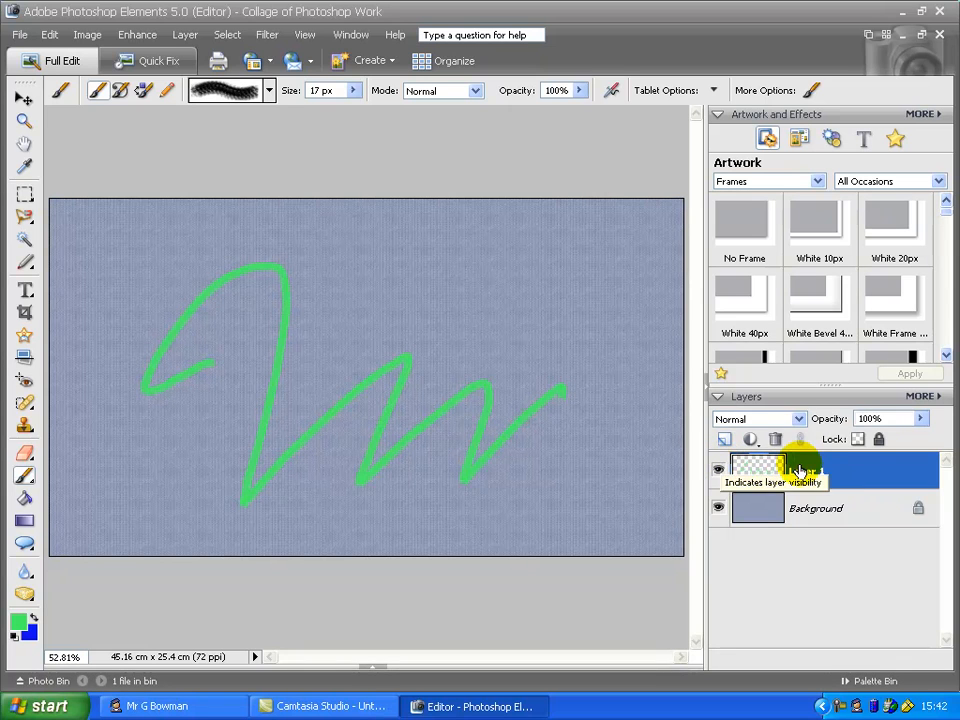
left_click(775, 440)
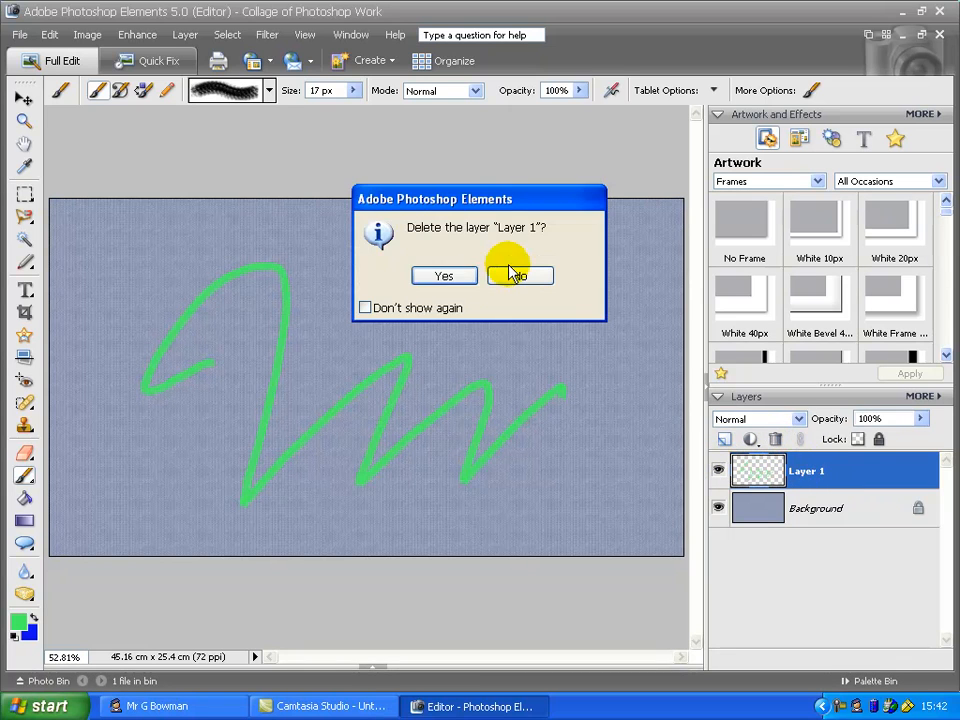
left_click(444, 277)
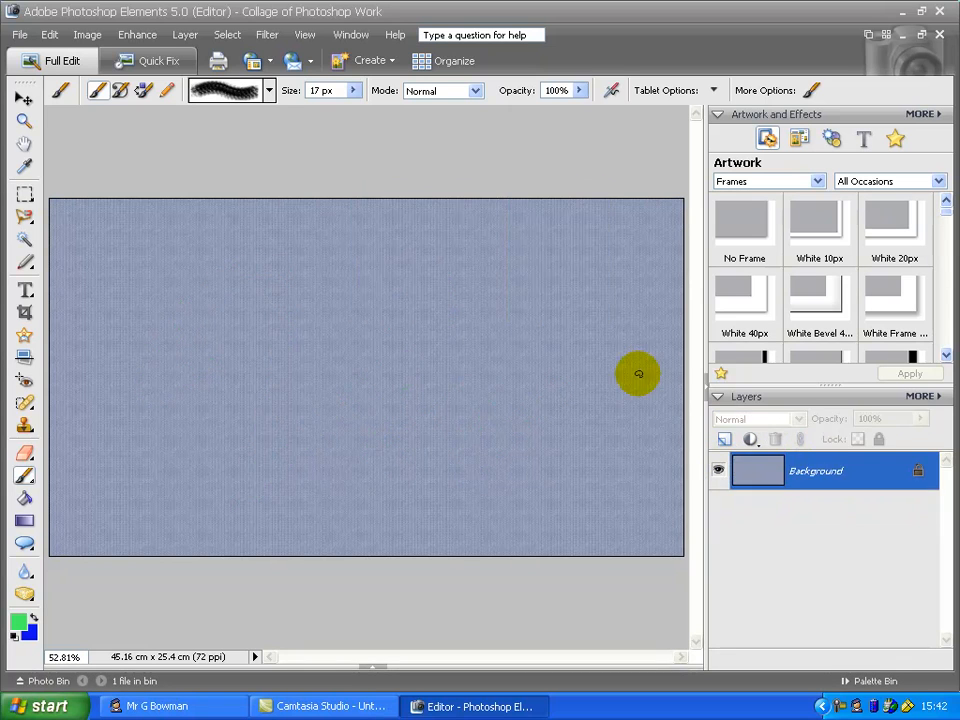
Add a new layer and apply the Emboss text style to the canvas centre
left_click(724, 440)
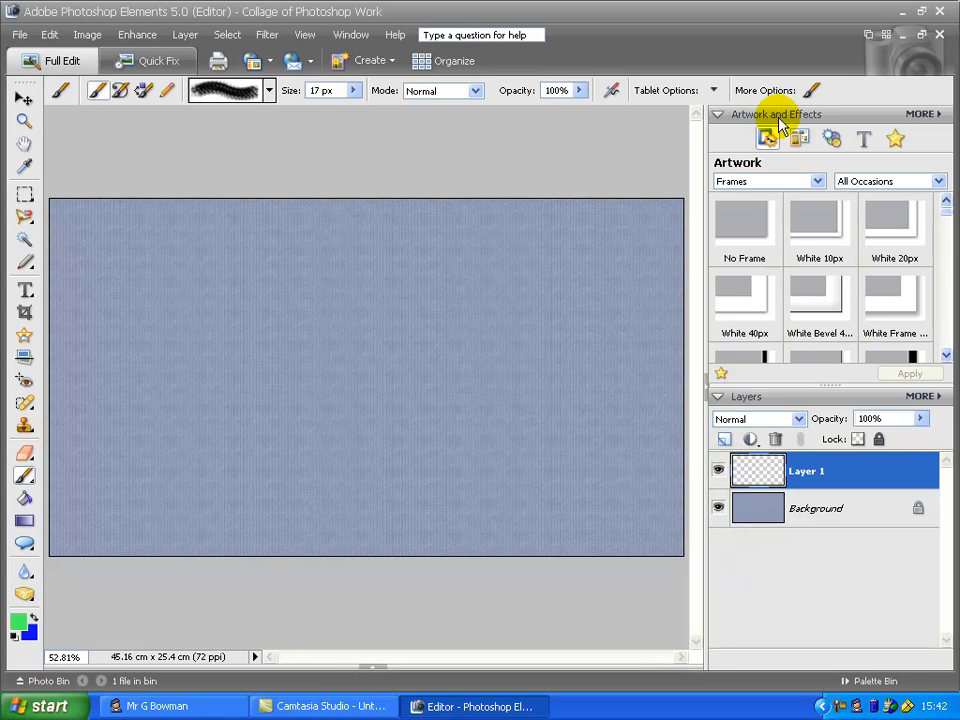
left_click(866, 140)
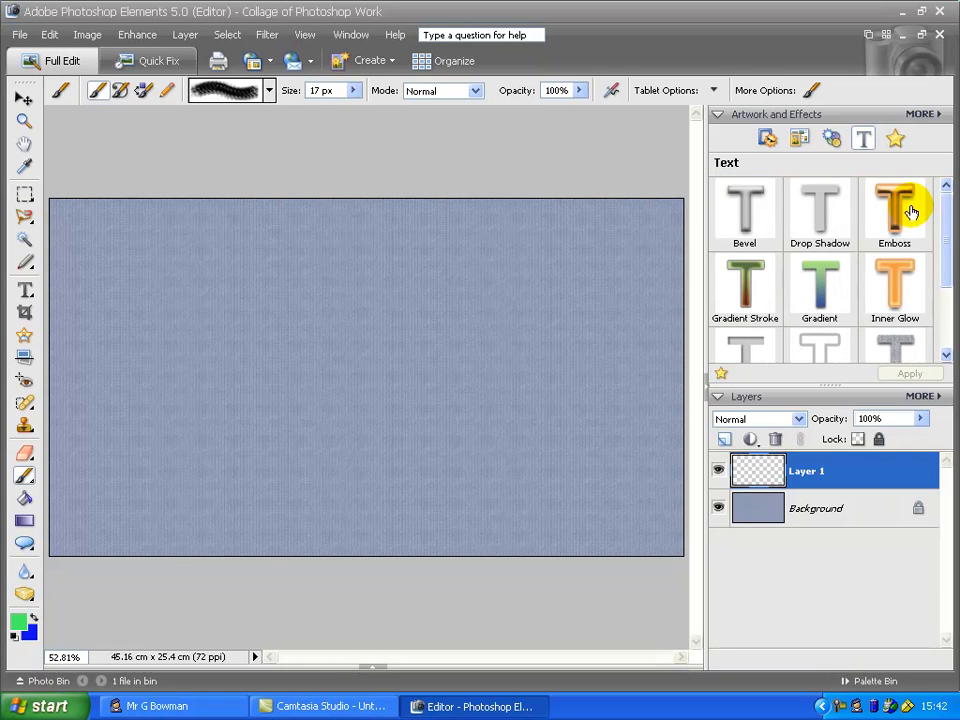
left_click_drag(944, 214, 216, 362)
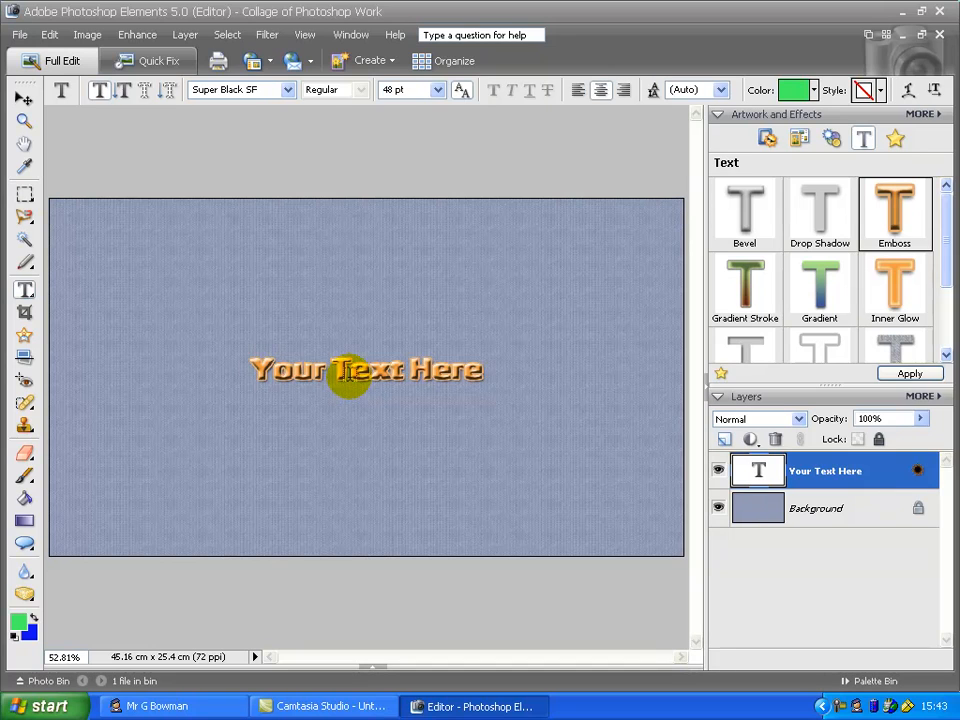
Replace the placeholder text with 'Fashion Fix Project' and commit the edit
double_click(348, 372)
left_click(348, 381)
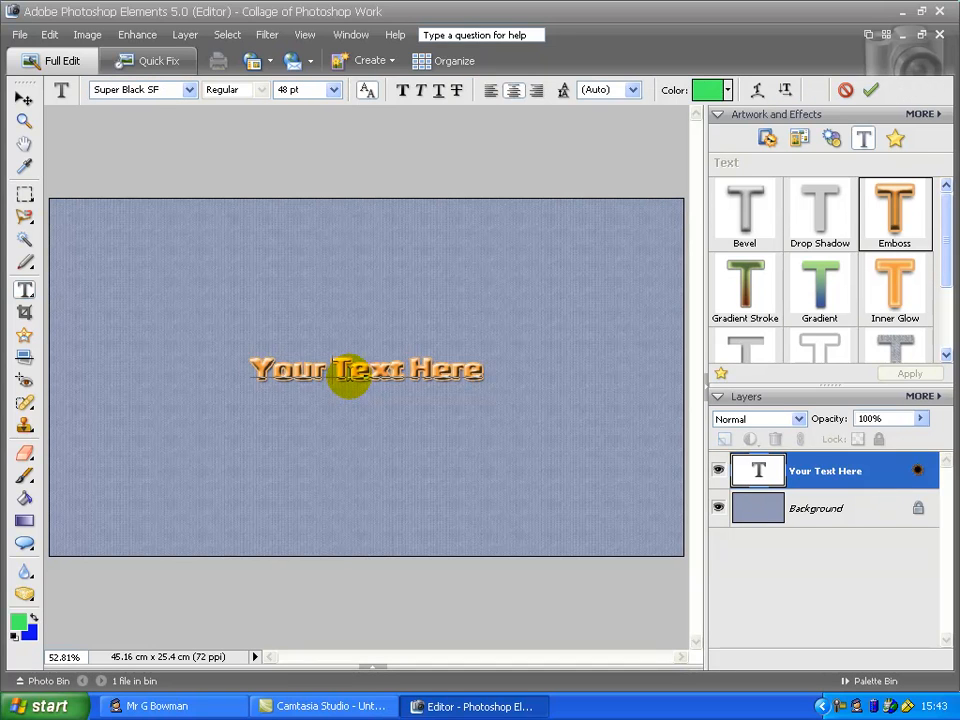
key("Home")
key("shift+Right")
key("shift+Right")
key("shift+Right")
key("shift+Right")
key("shift+Right")
key("shift+Right")
key("shift+Right")
key("shift+Right")
key("shift+Right")
key("shift+Right")
key("shift+Right")
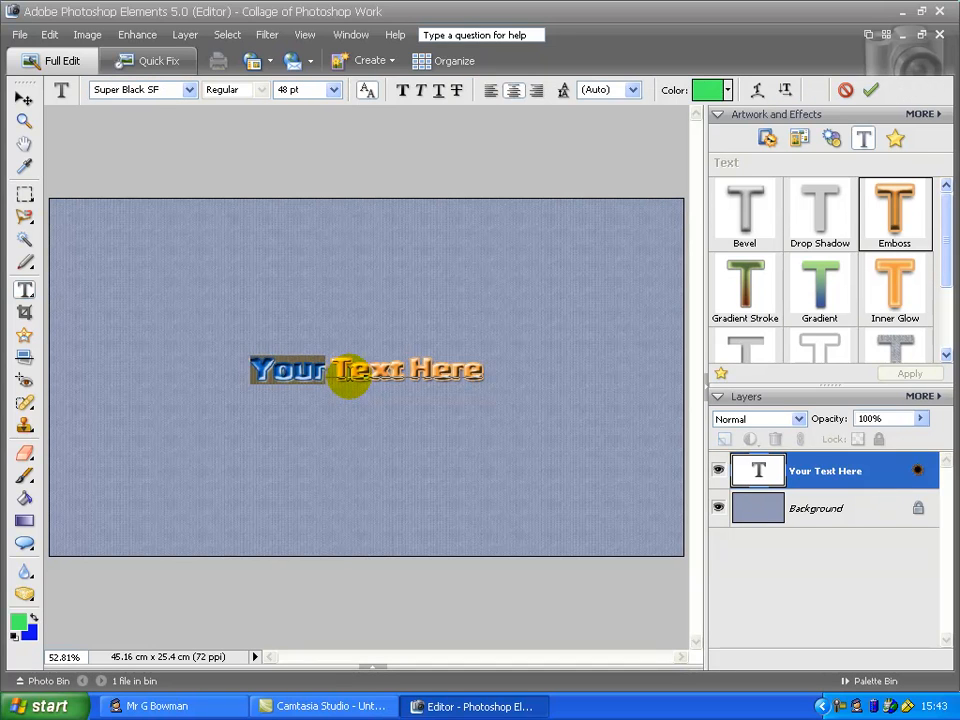
type("Fabio")
key("BackSpace")
key("BackSpace")
key("BackSpace")
key("BackSpace")
type("shi")
key("BackSpace")
key("BackSpace")
key("BackSpace")
type("ash")
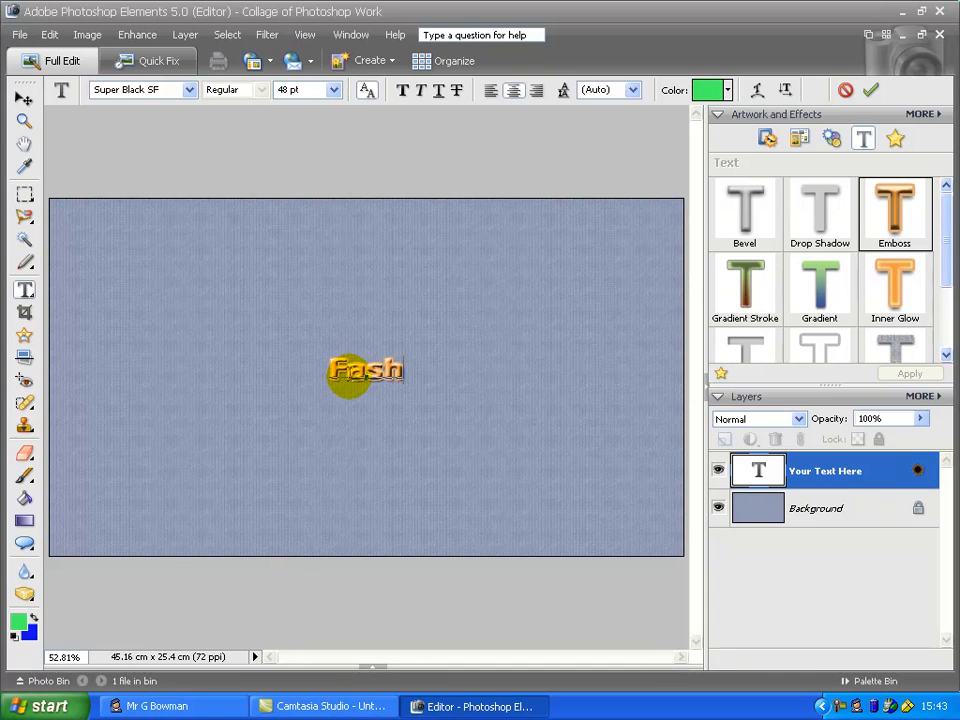
type("ion Fix")
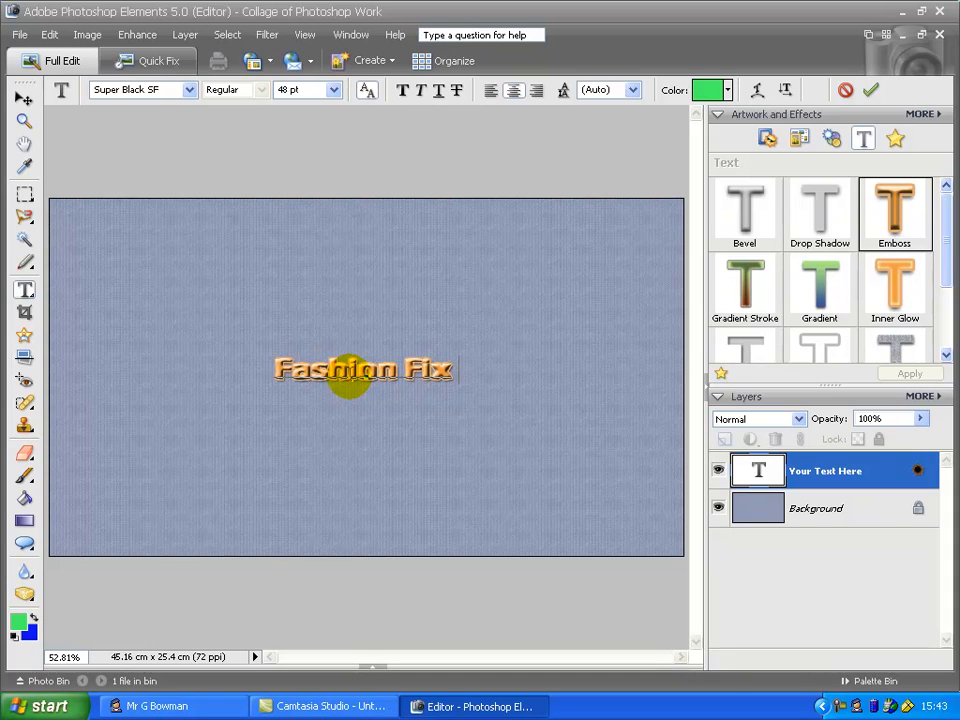
type(" Project")
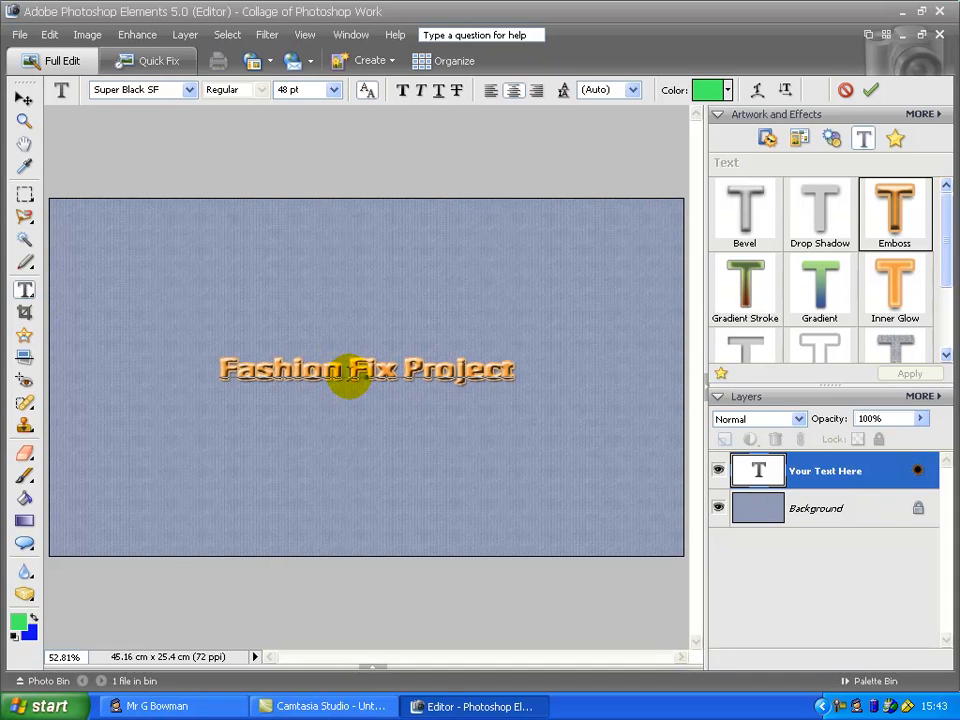
left_click(24, 98)
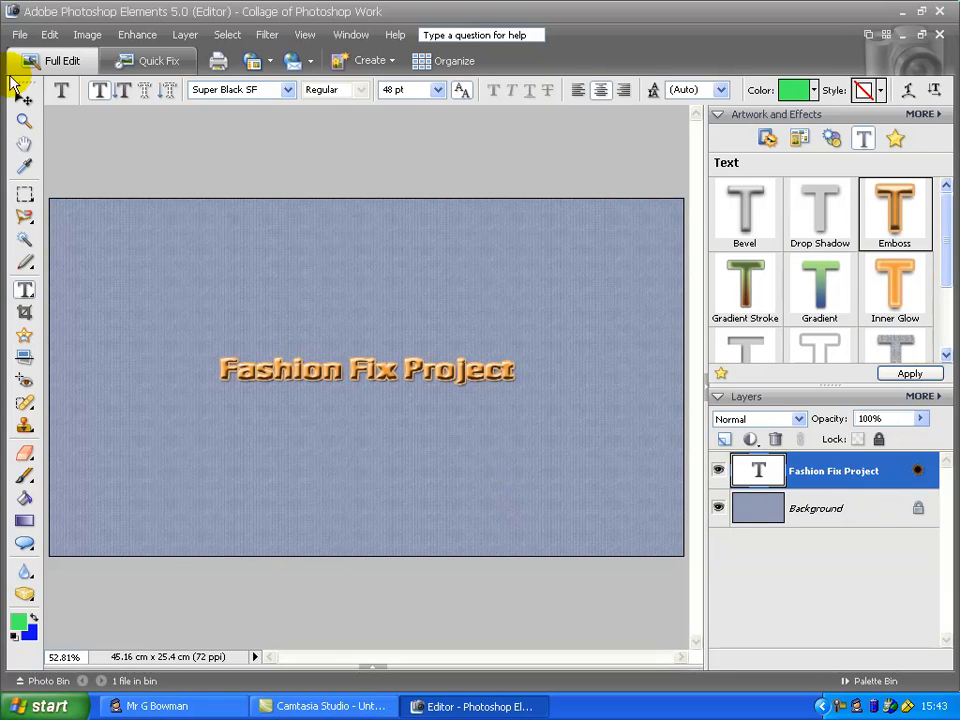
left_click(24, 97)
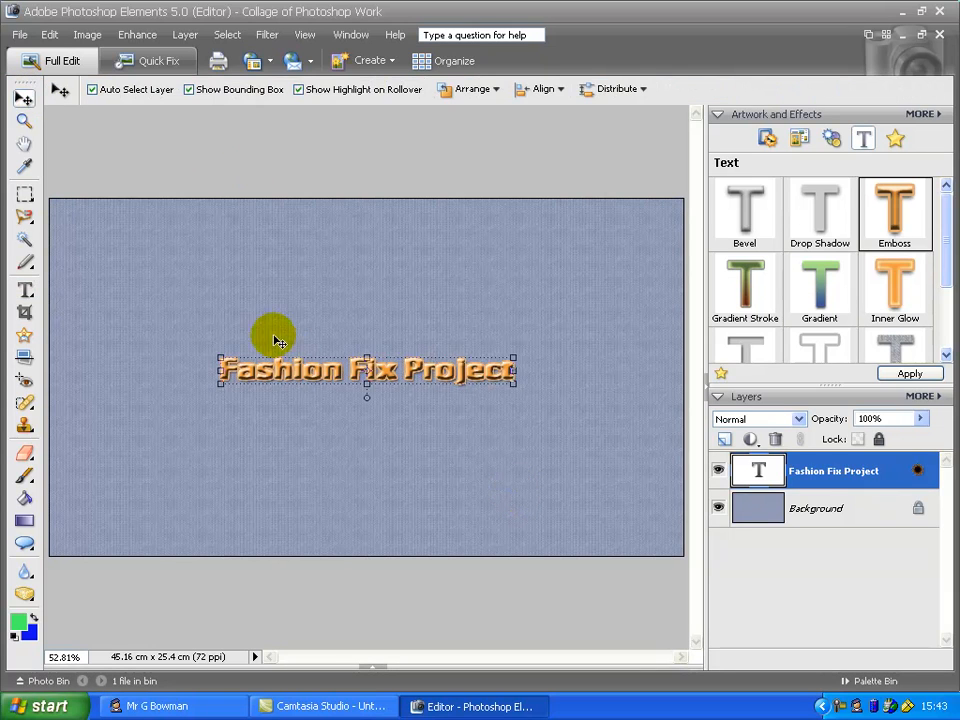
Set the title text size to 60 pt, commit it, and deselect the text layer
double_click(311, 369)
left_click(335, 90)
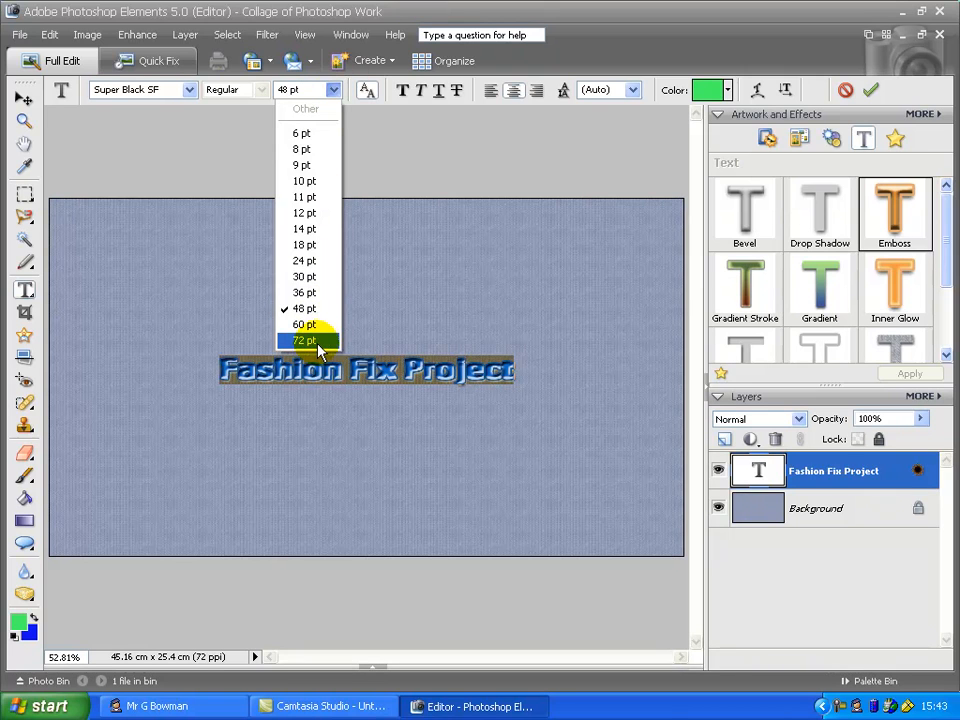
left_click(318, 342)
left_click(333, 91)
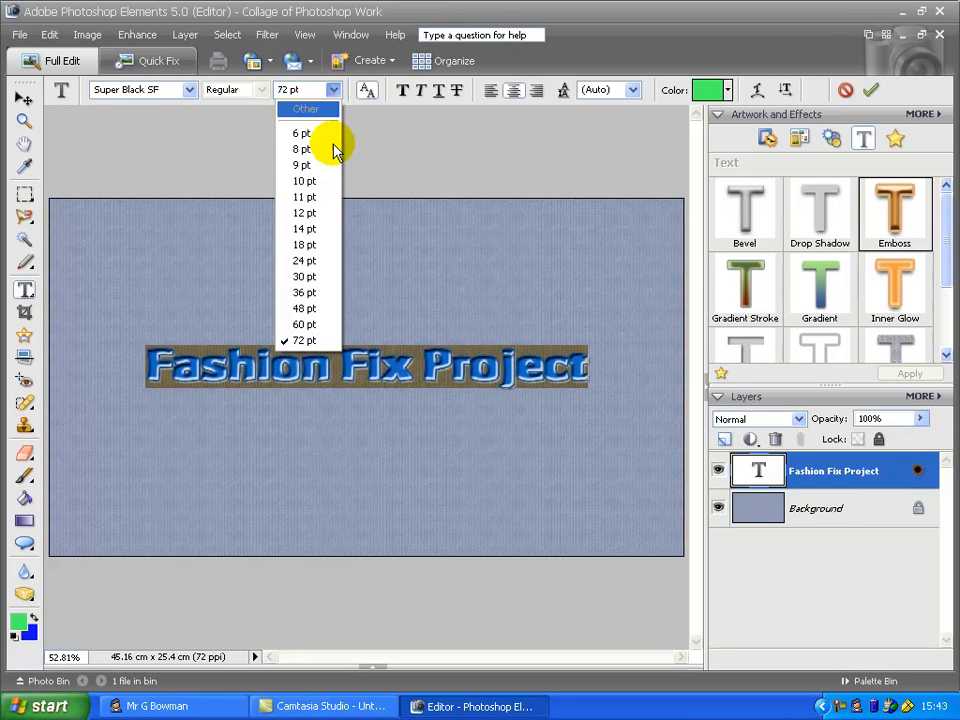
left_click(331, 324)
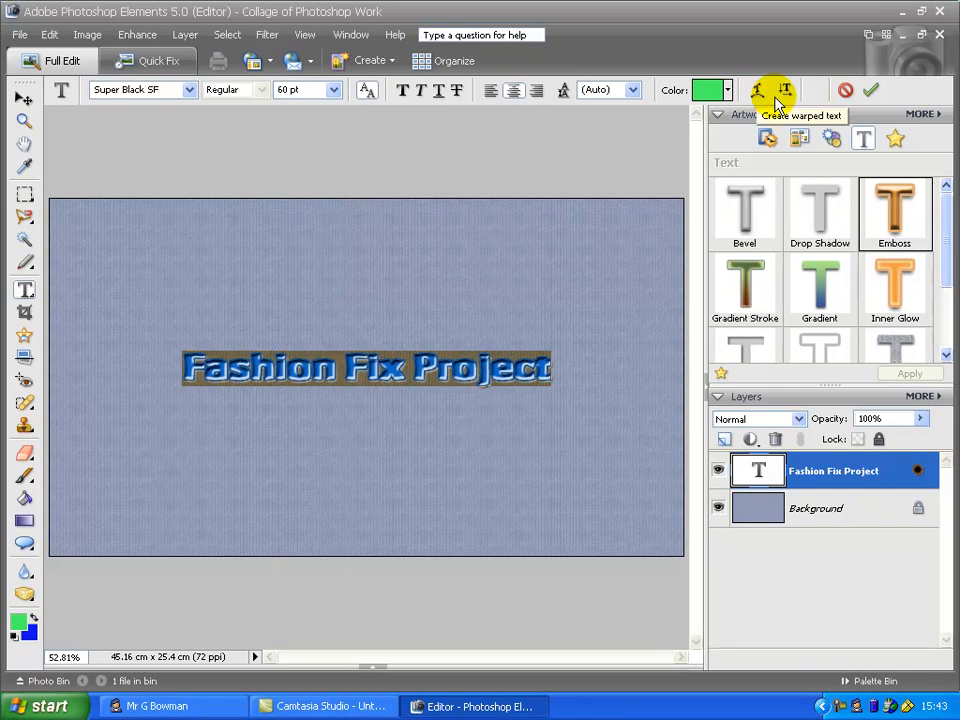
left_click(868, 94)
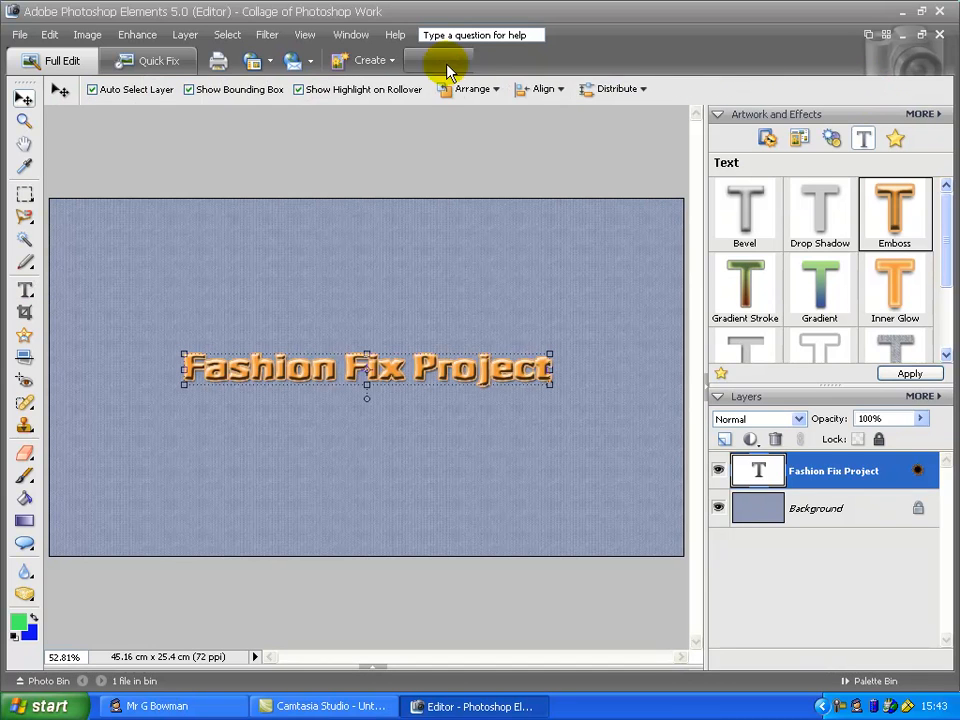
left_click(405, 158)
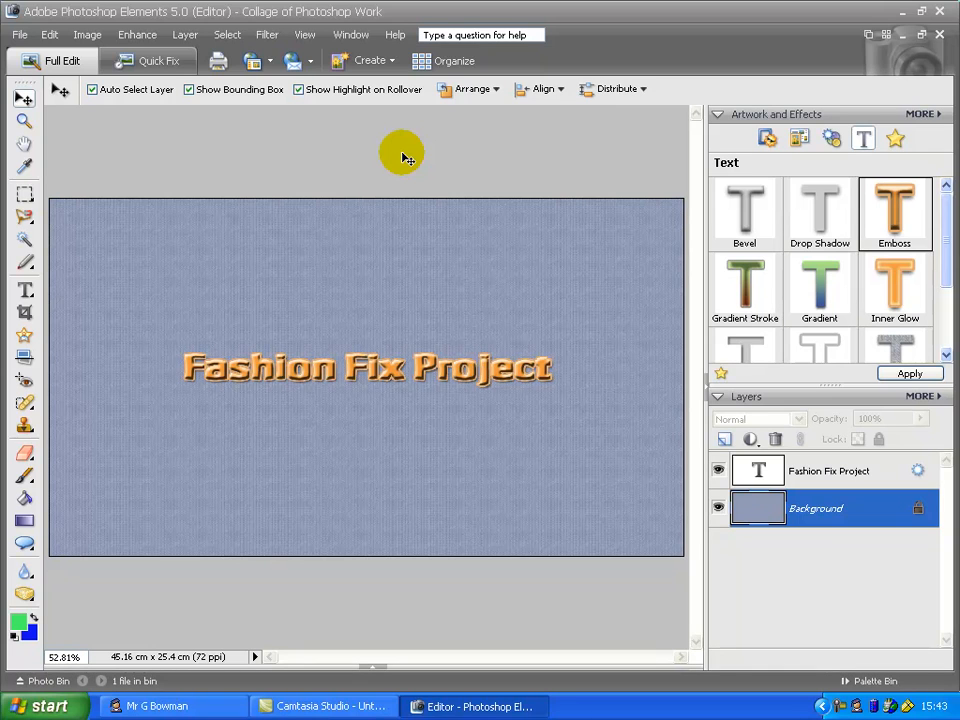
Add a Purple Dark2 20px frame from the Artwork frames to the canvas
left_click(799, 140)
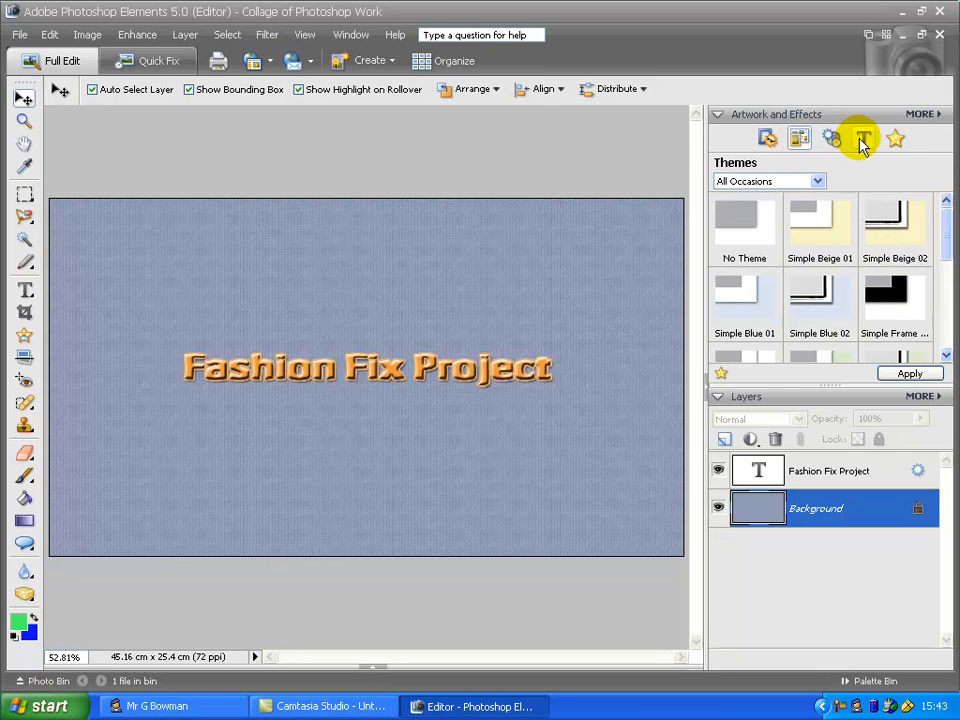
left_click(769, 139)
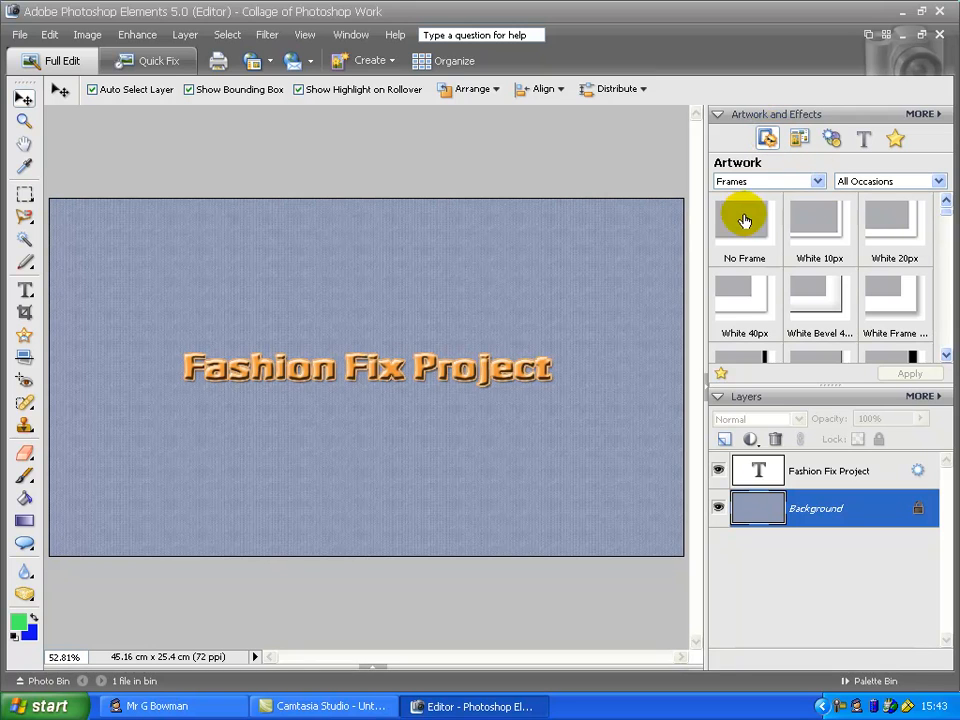
left_click_drag(946, 215, 934, 326)
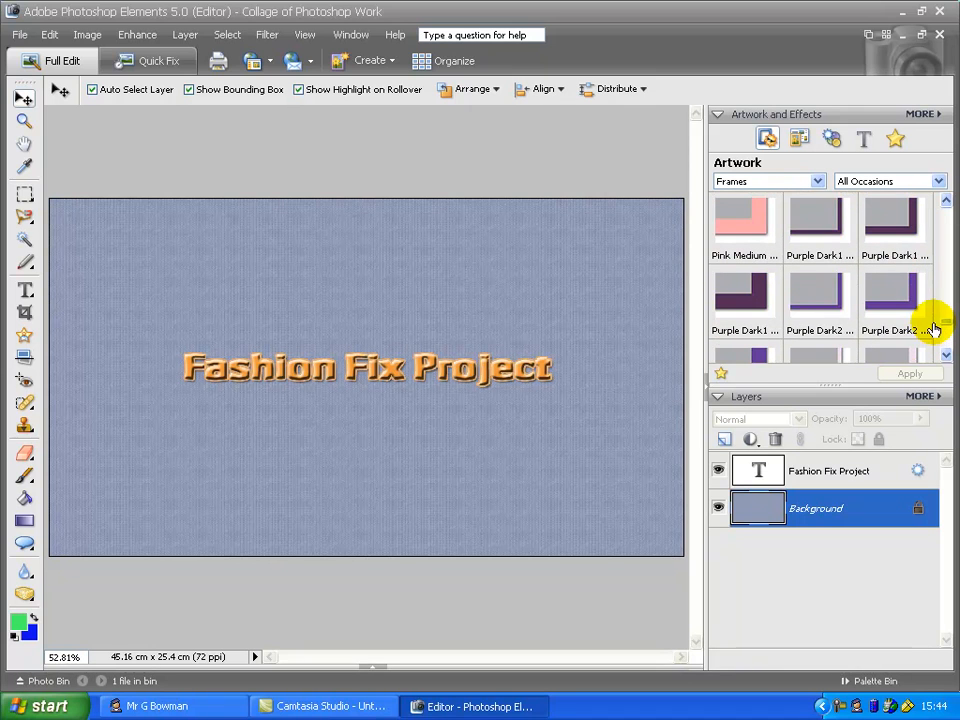
left_click_drag(883, 300, 549, 296)
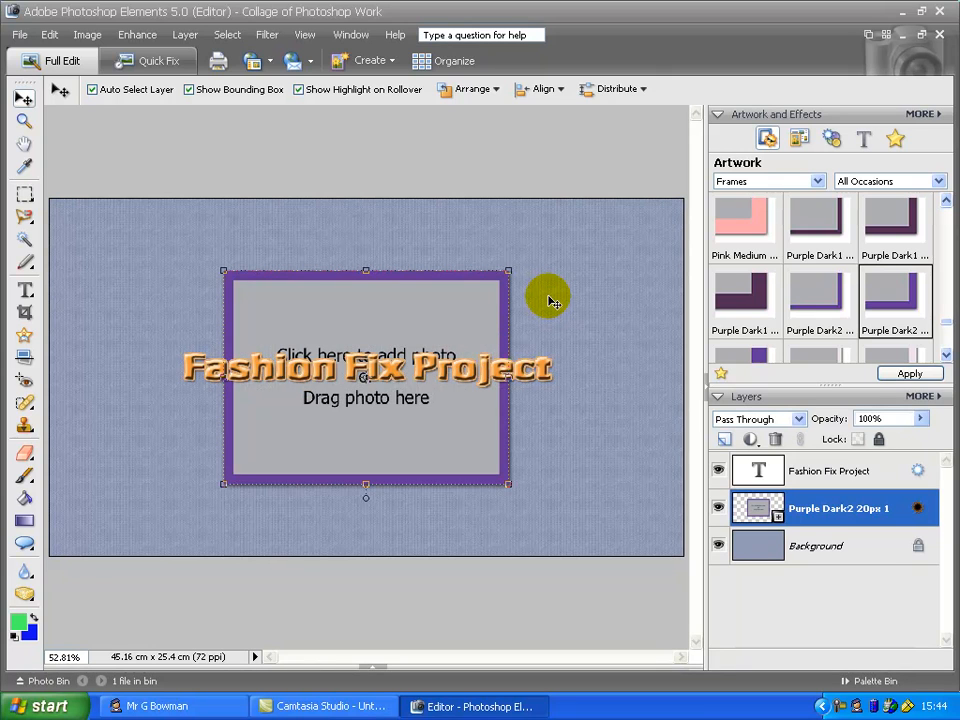
Scale the frame to 76.8%, move it to the lower right of the canvas and rotate it -18.8°
left_click_drag(510, 268, 443, 321)
left_click_drag(381, 332, 606, 390)
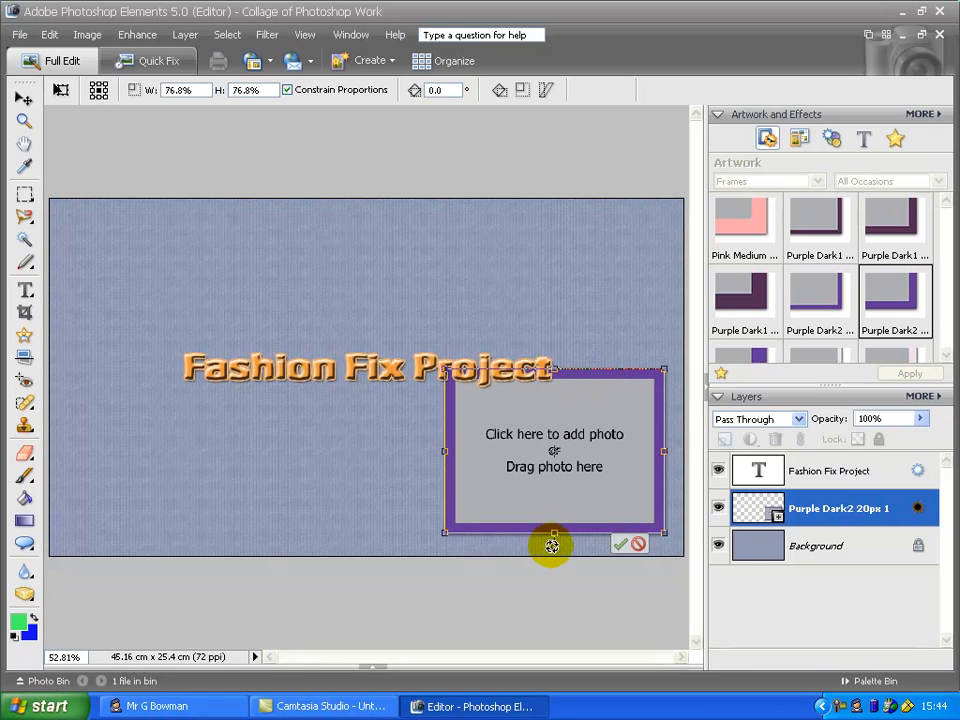
left_click_drag(558, 551, 586, 538)
mouse_move(574, 369)
left_mouse_down()
mouse_move(585, 366)
mouse_move(572, 362)
left_mouse_up()
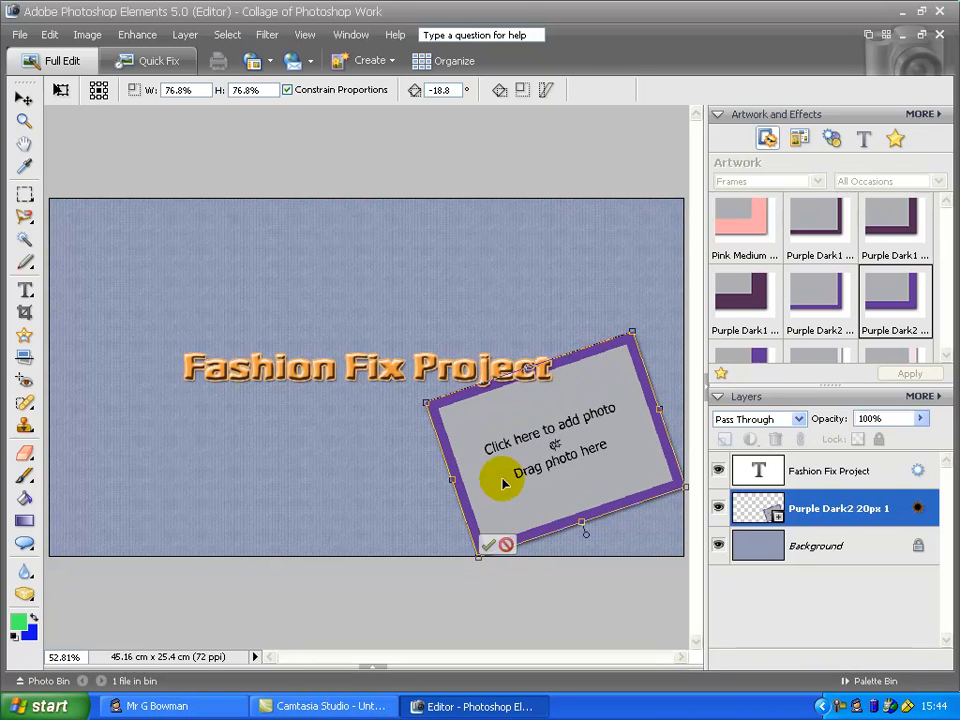
left_click(490, 545)
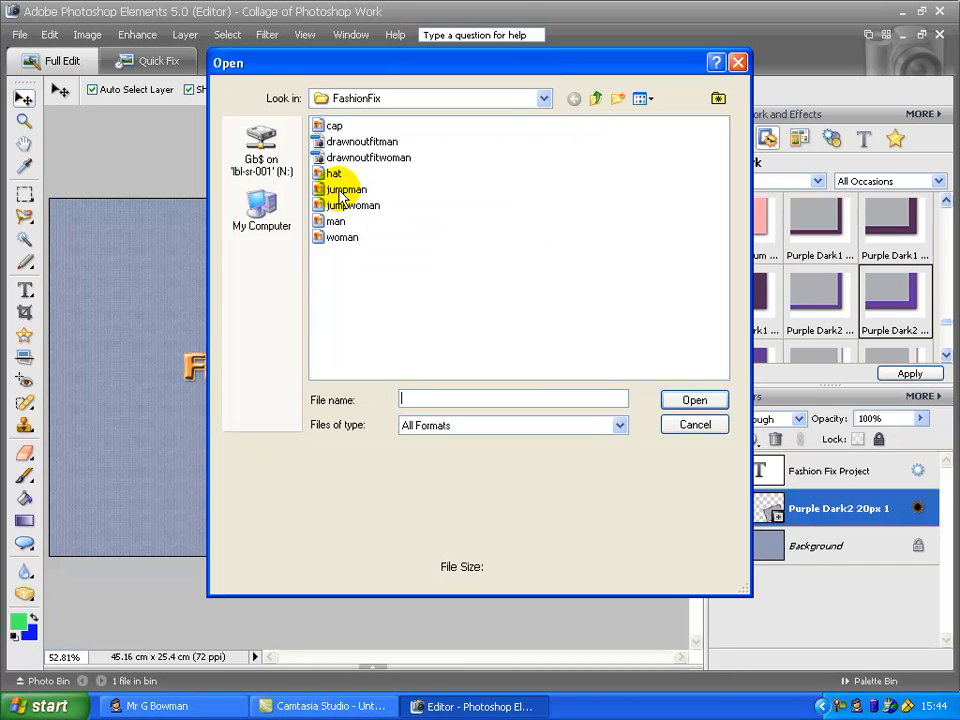
Place the 'man' photo into the frame, reposition it inside the frame, commit and deselect
left_click(333, 222)
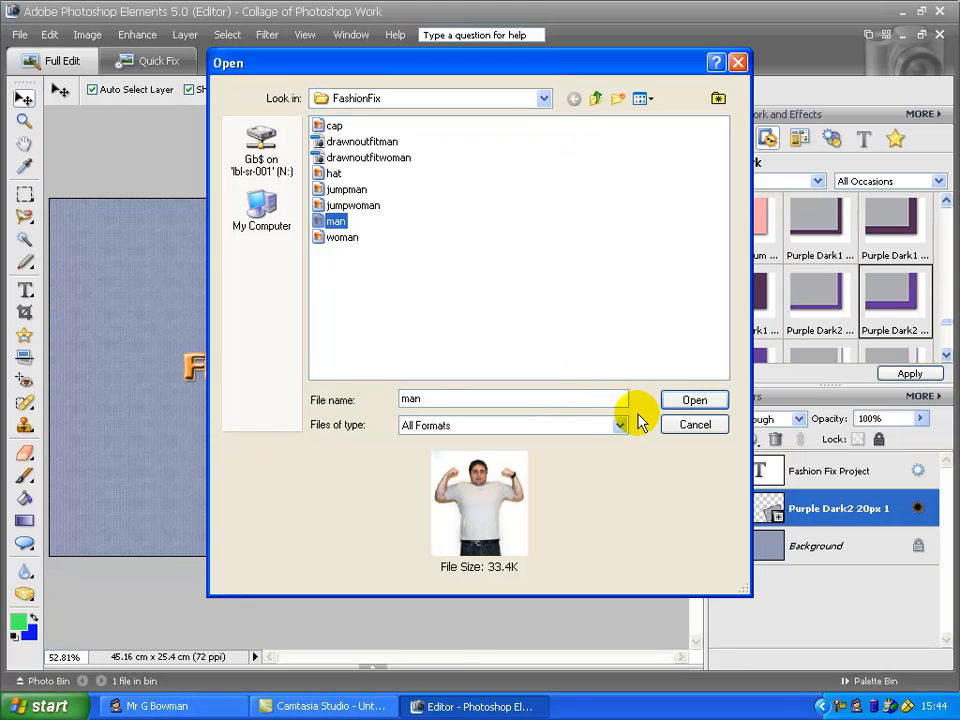
left_click(684, 405)
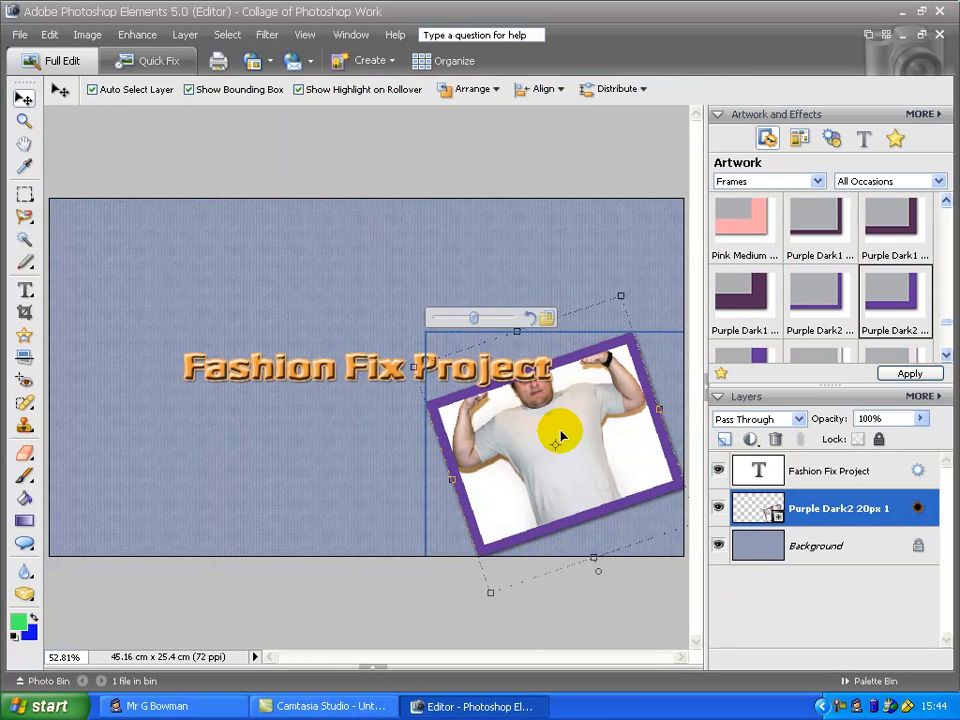
mouse_move(548, 432)
left_mouse_down()
mouse_move(561, 476)
mouse_move(553, 446)
left_mouse_up()
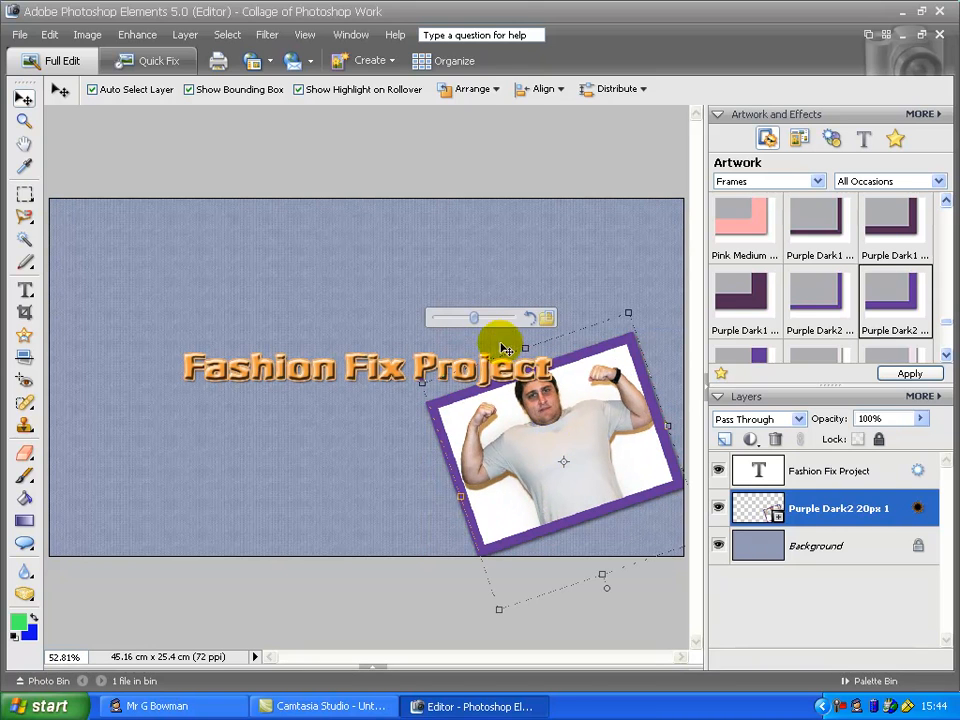
left_click_drag(475, 322, 470, 323)
left_click_drag(533, 435, 536, 446)
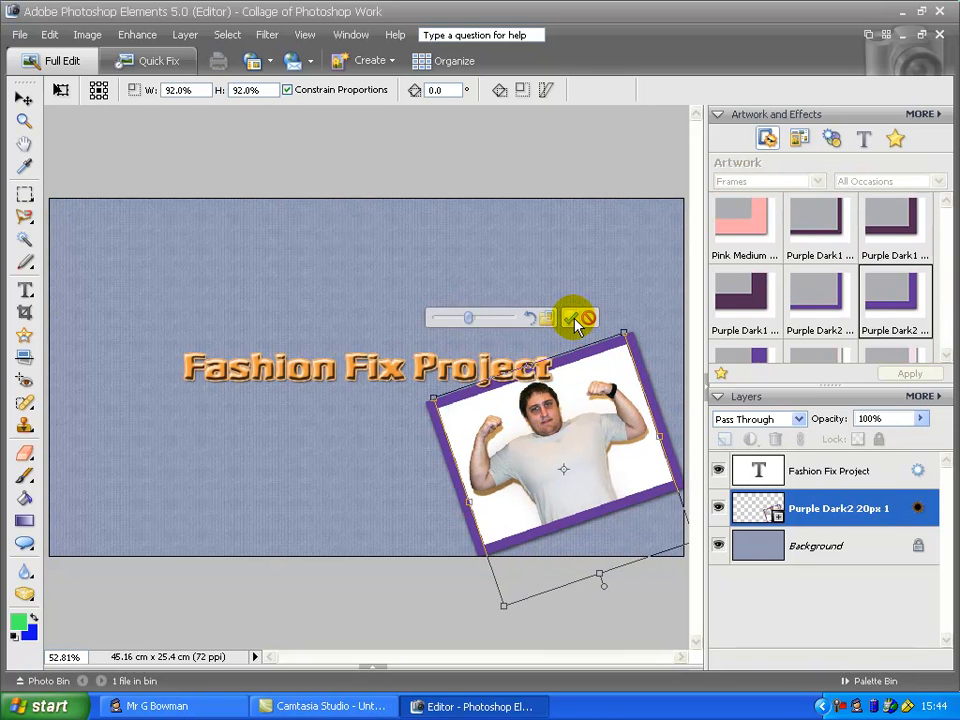
left_click(574, 320)
left_click(537, 172)
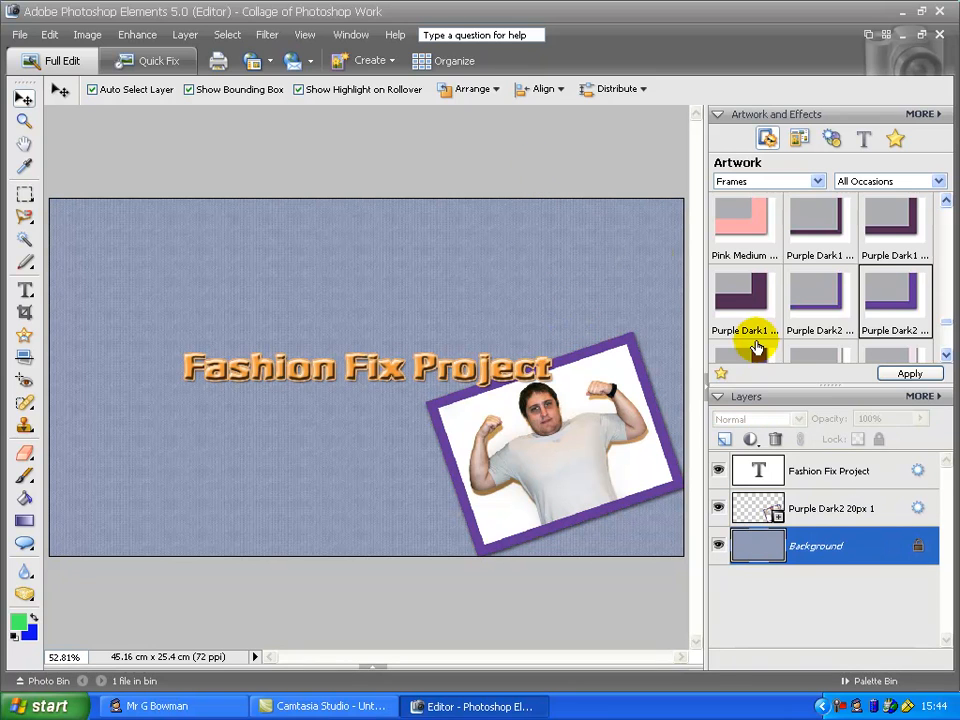
Add a Purple Dark2 10px frame, rotate it about 14.5° and move it to the left side of the canvas
left_click_drag(873, 298, 144, 296)
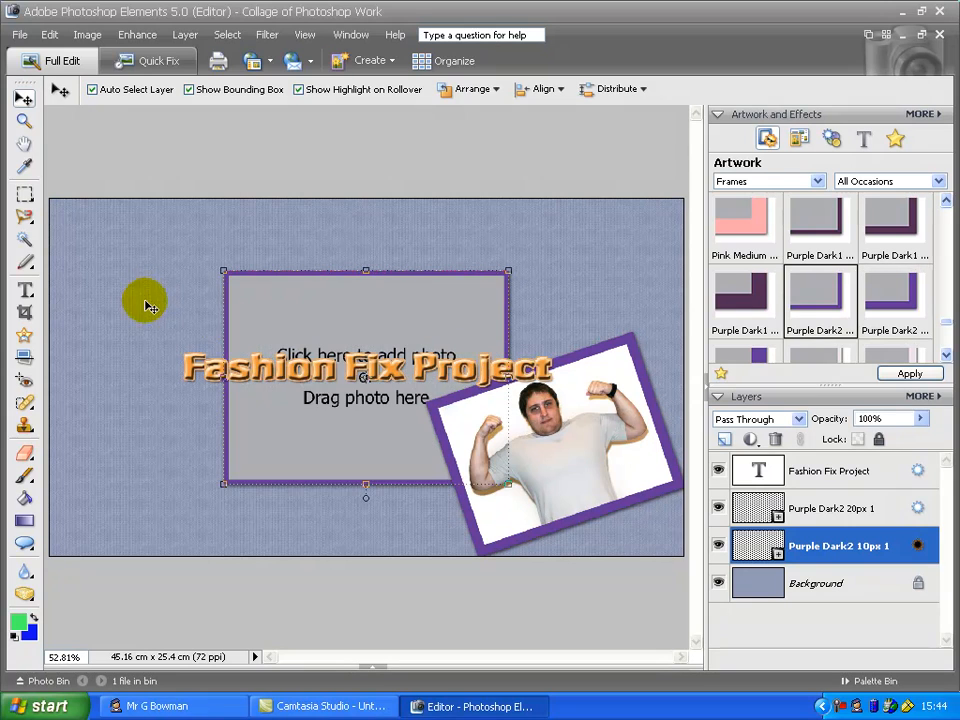
left_click_drag(367, 497, 336, 490)
left_click_drag(256, 240, 110, 369)
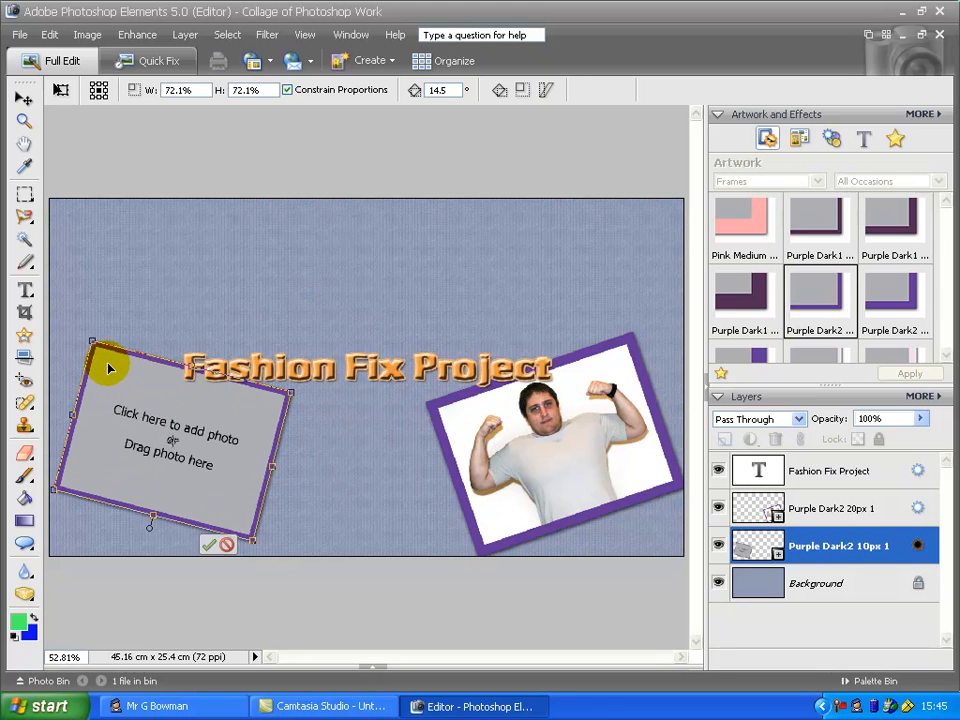
left_click(209, 545)
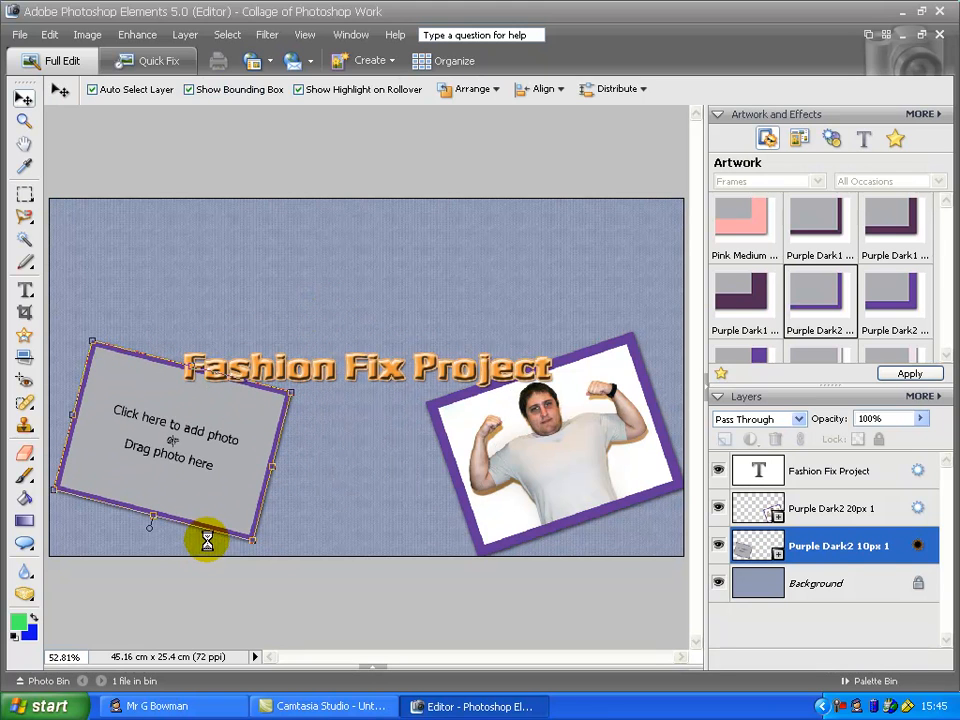
Place the 'drawnoutfitman' image into the left frame and commit it
left_click(182, 432)
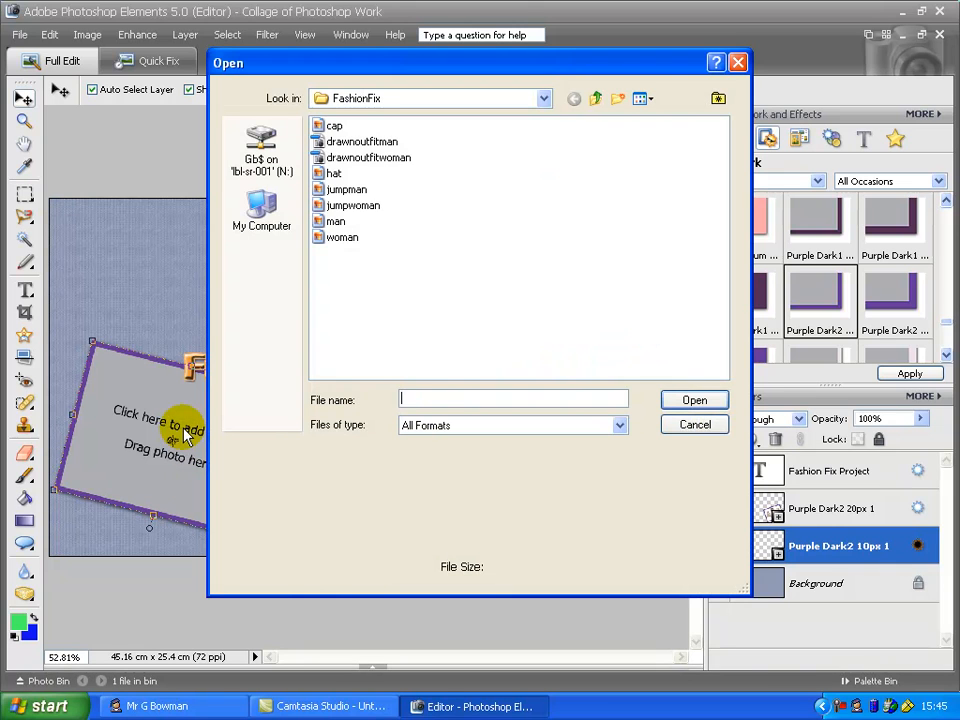
left_click(352, 142)
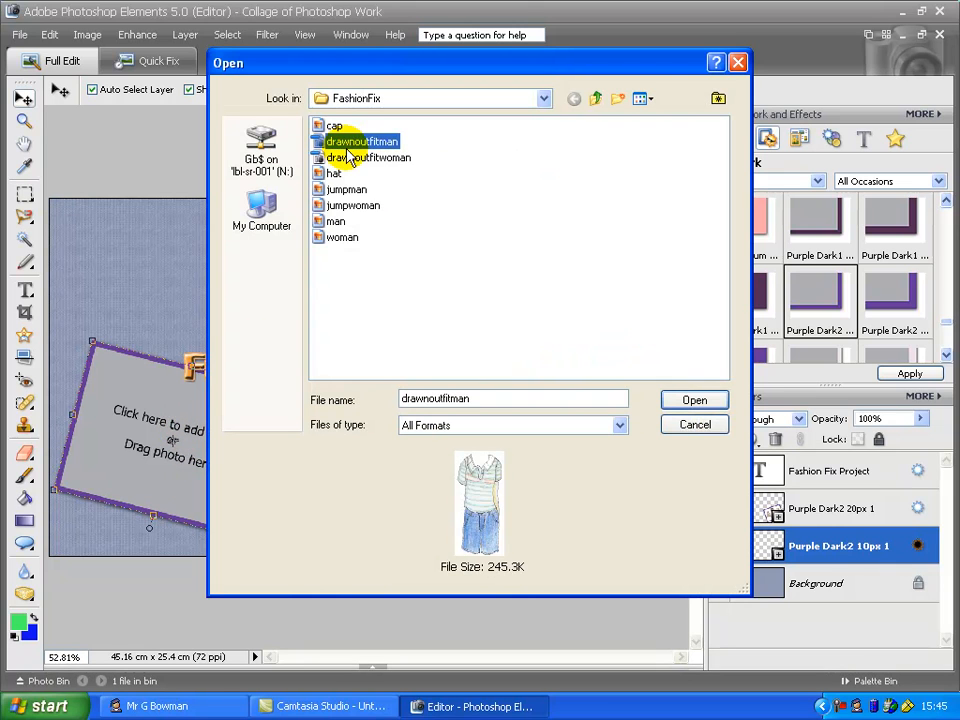
left_click(690, 401)
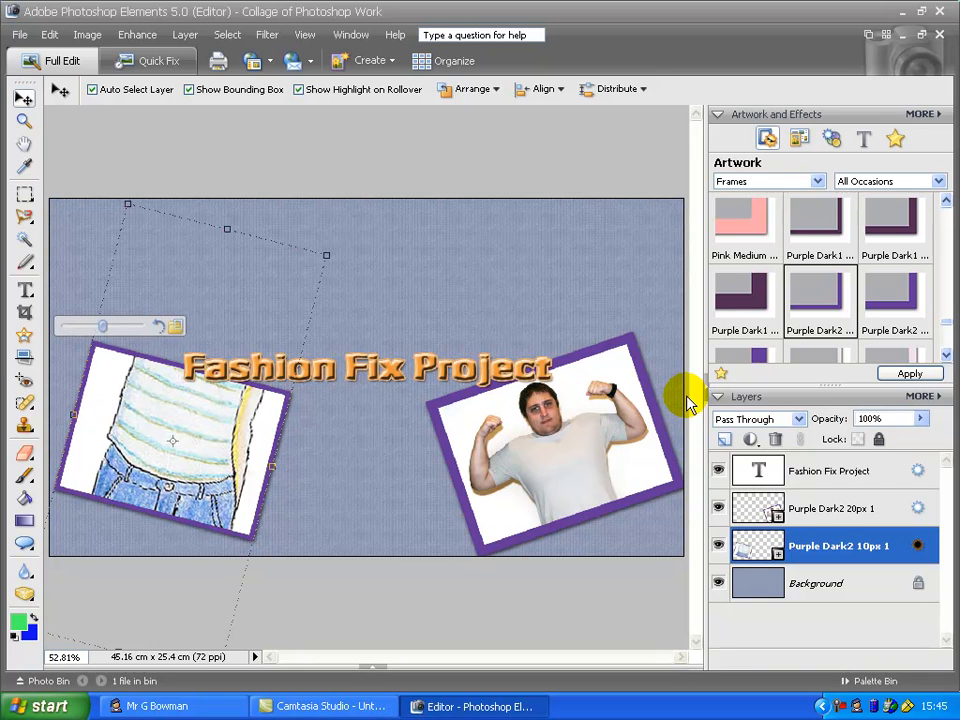
left_click(73, 413)
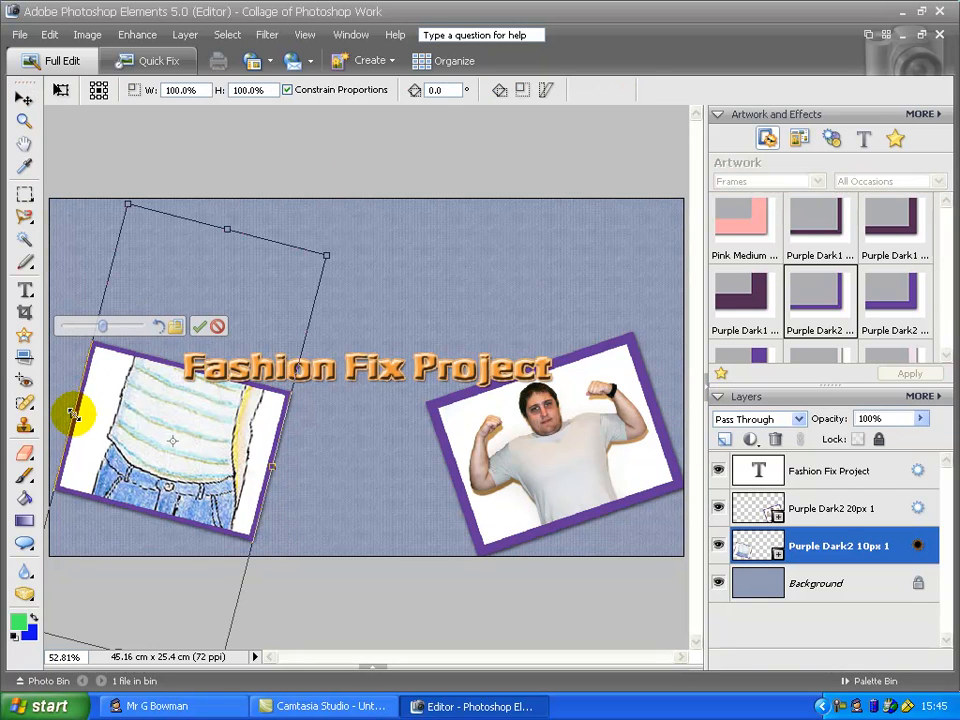
left_click(218, 327)
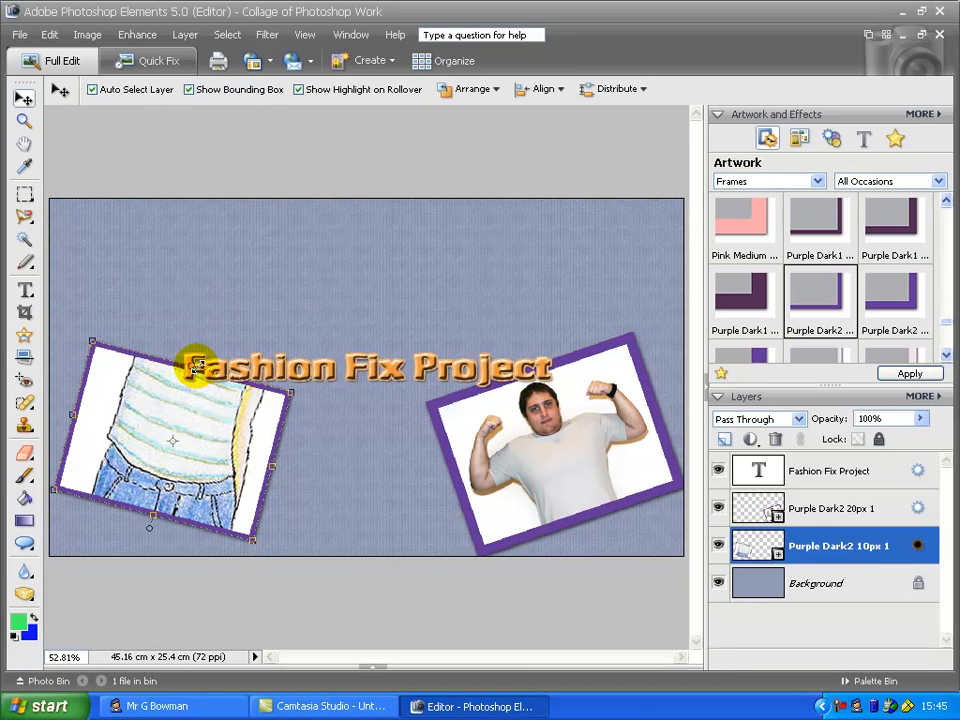
Stretch the left frame vertically to about 167% height, commit and deselect
mouse_move(193, 364)
left_mouse_down()
mouse_move(199, 330)
mouse_move(236, 268)
left_mouse_up()
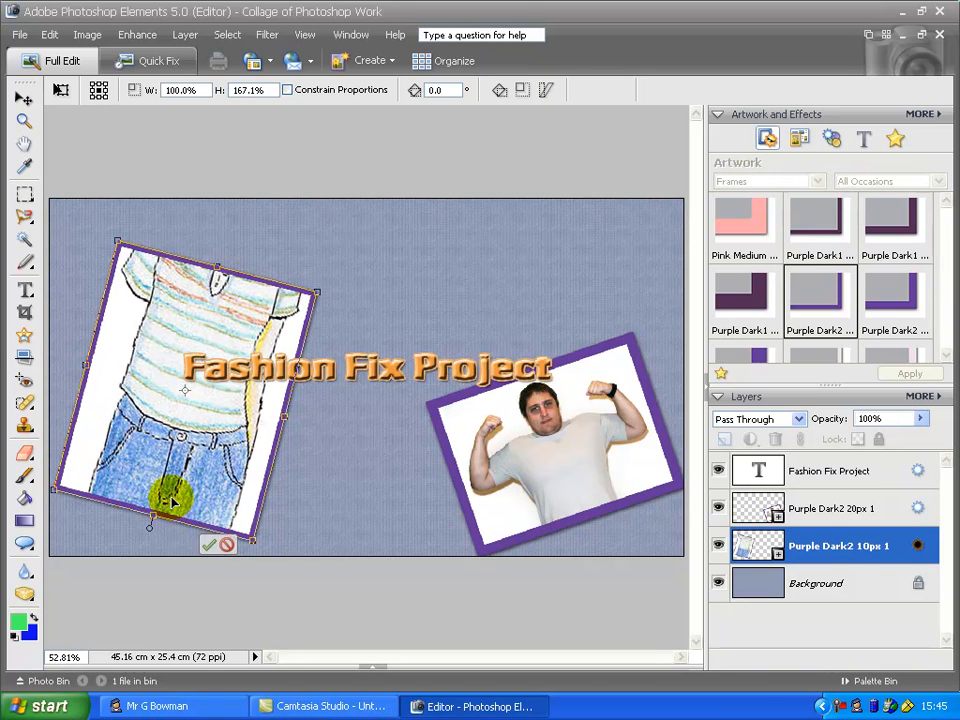
left_click_drag(152, 518, 145, 540)
key("Return")
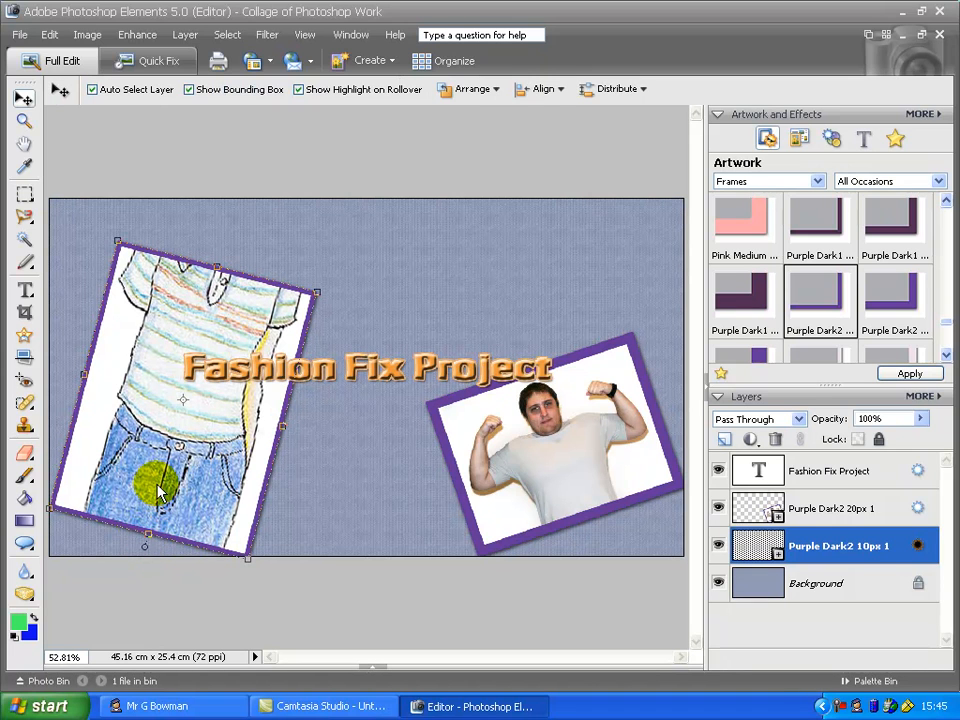
left_click(437, 297)
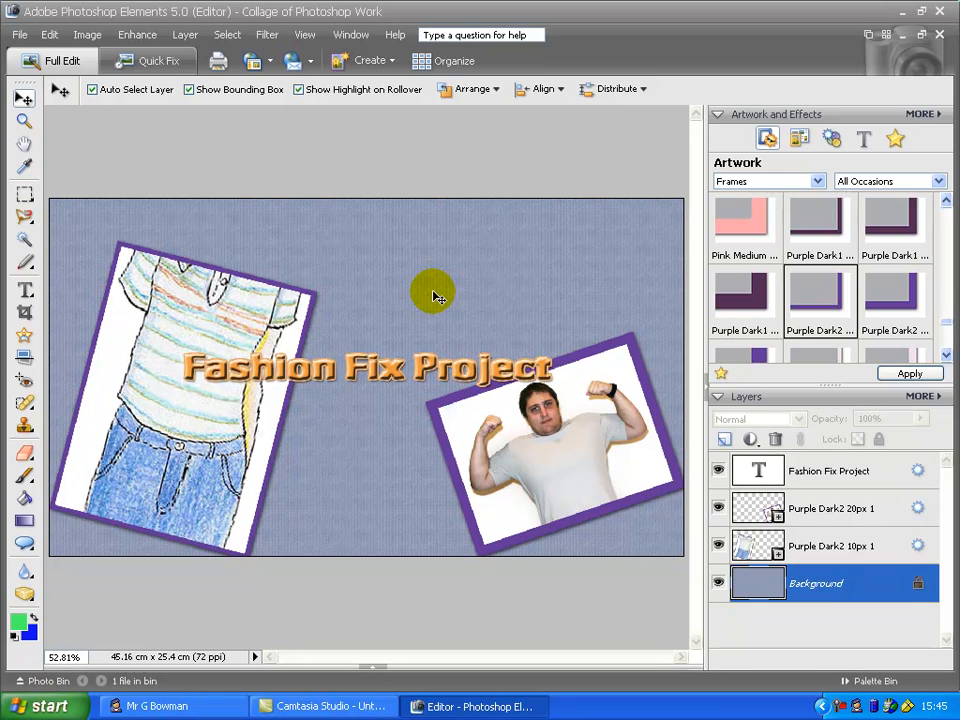
Select the man's frame layer and open the Artistic filters under Special Effects
left_click(550, 435)
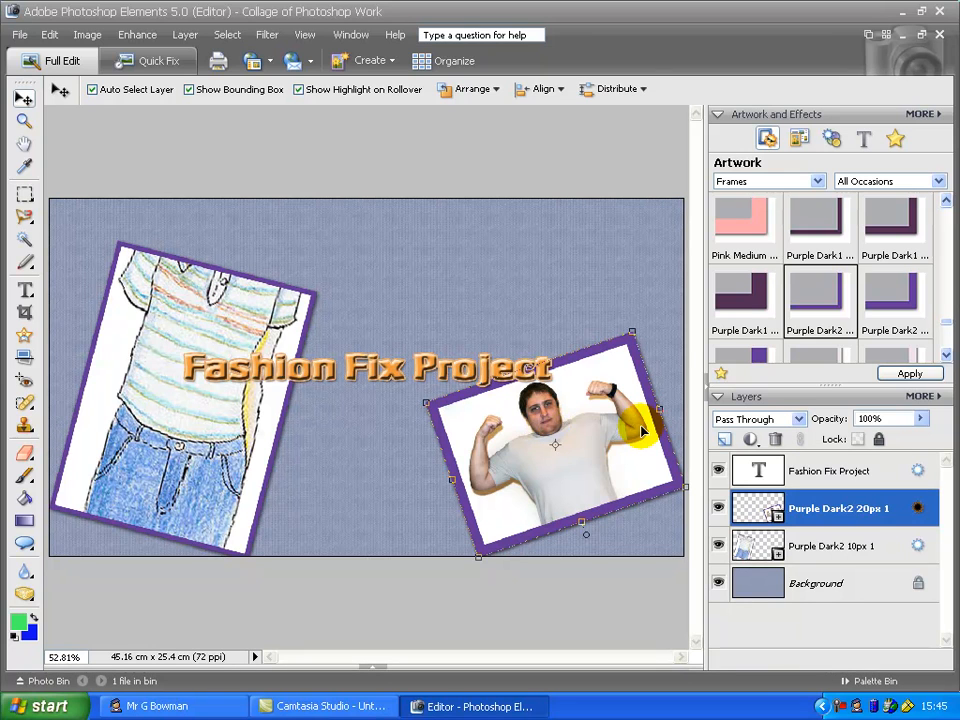
left_click(806, 145)
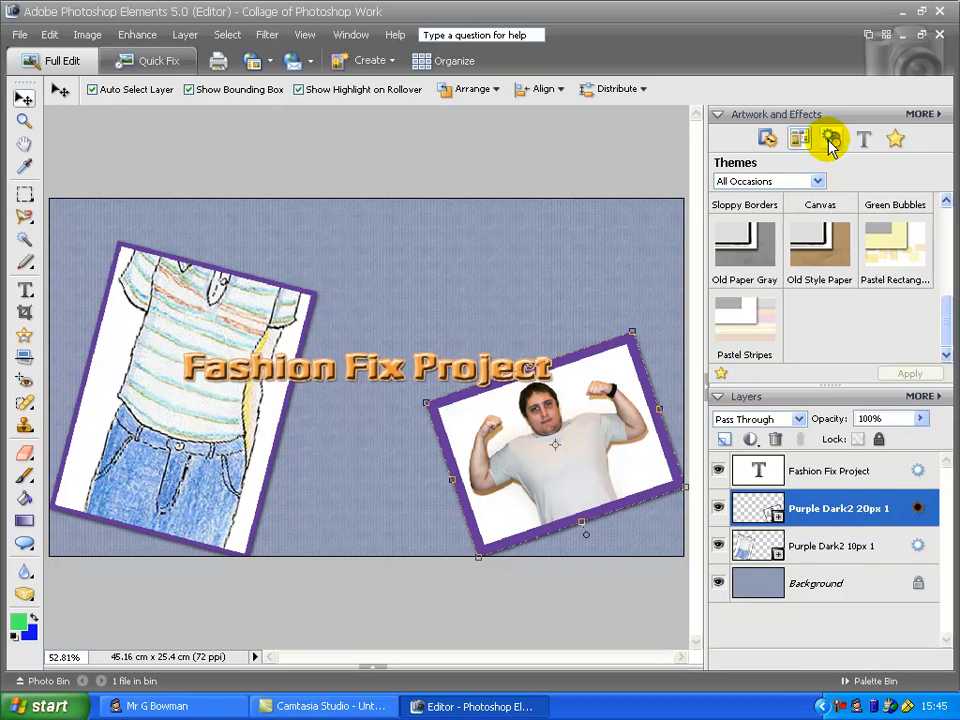
left_click(834, 146)
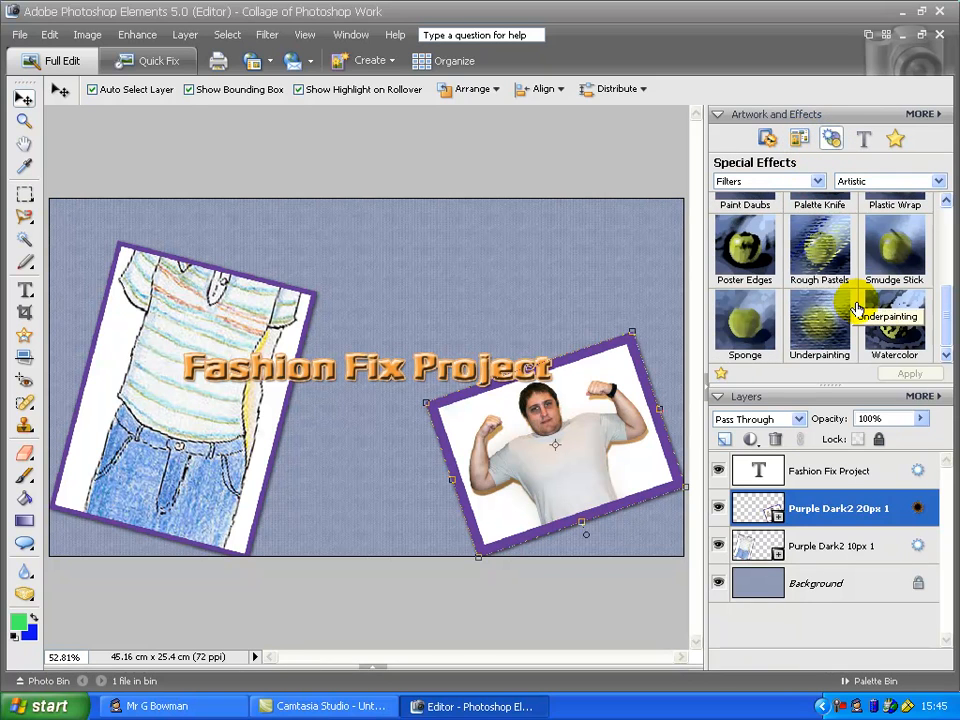
scroll(946, 240, "up", 4)
left_click_drag(946, 258, 946, 322)
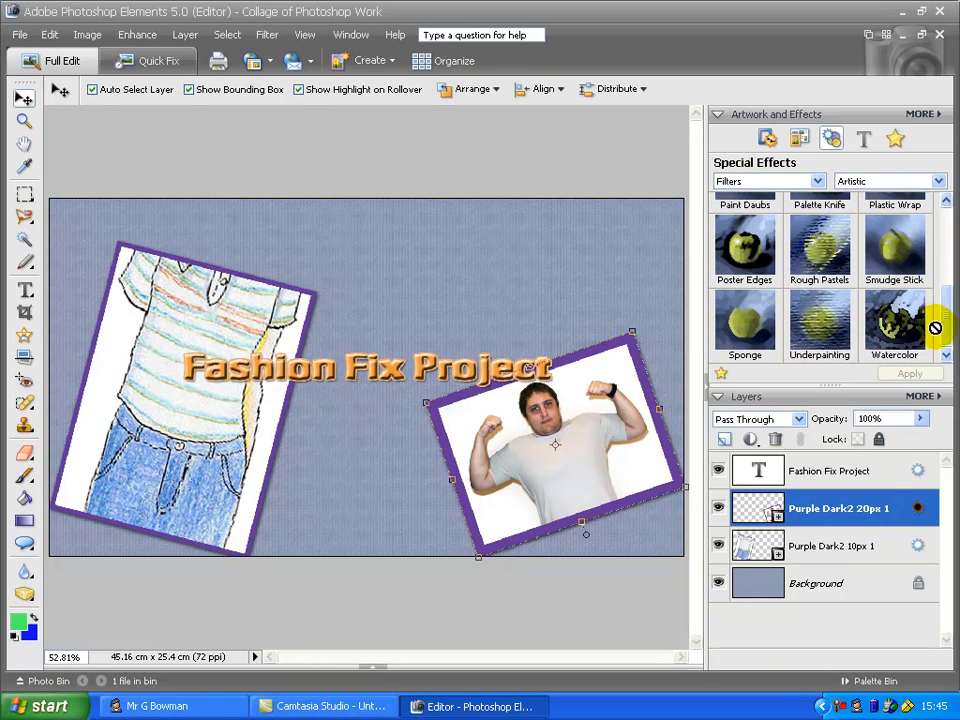
left_click(940, 182)
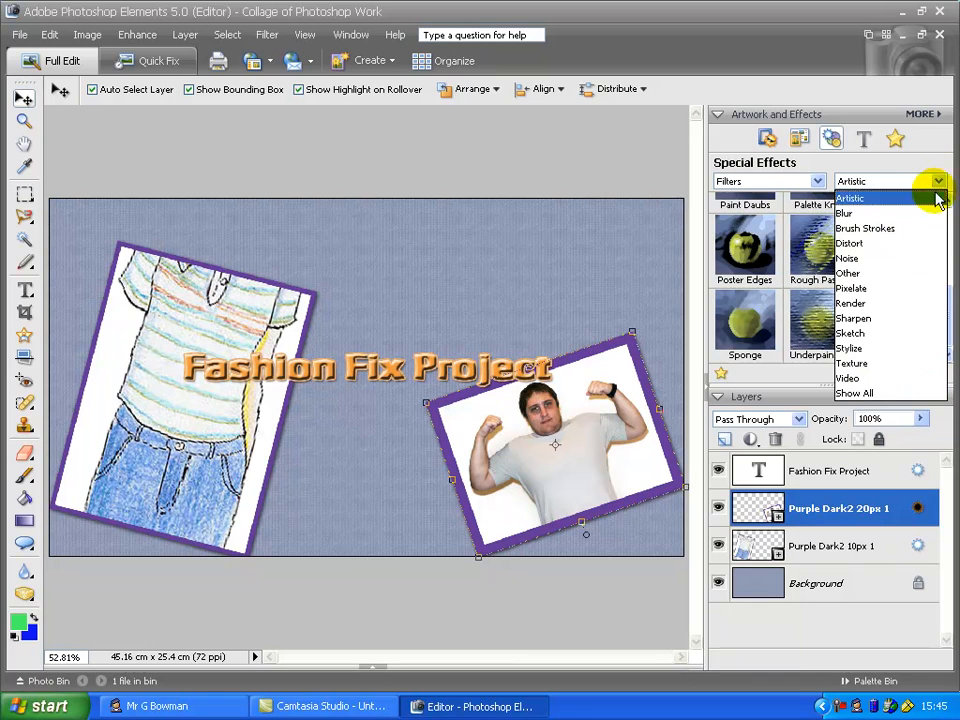
left_click(903, 318)
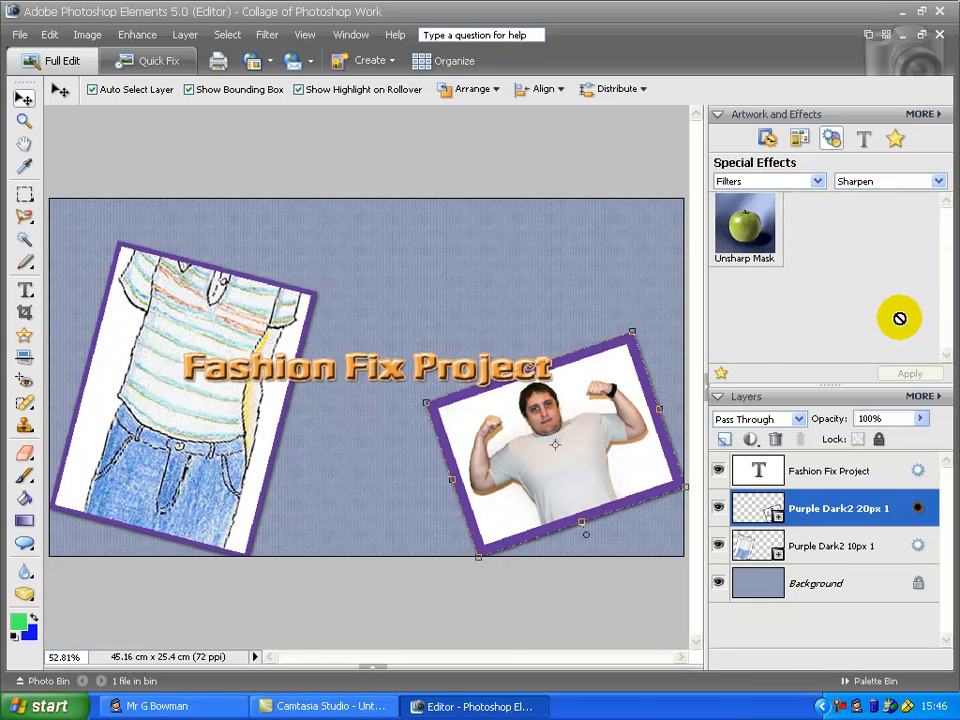
left_click(938, 183)
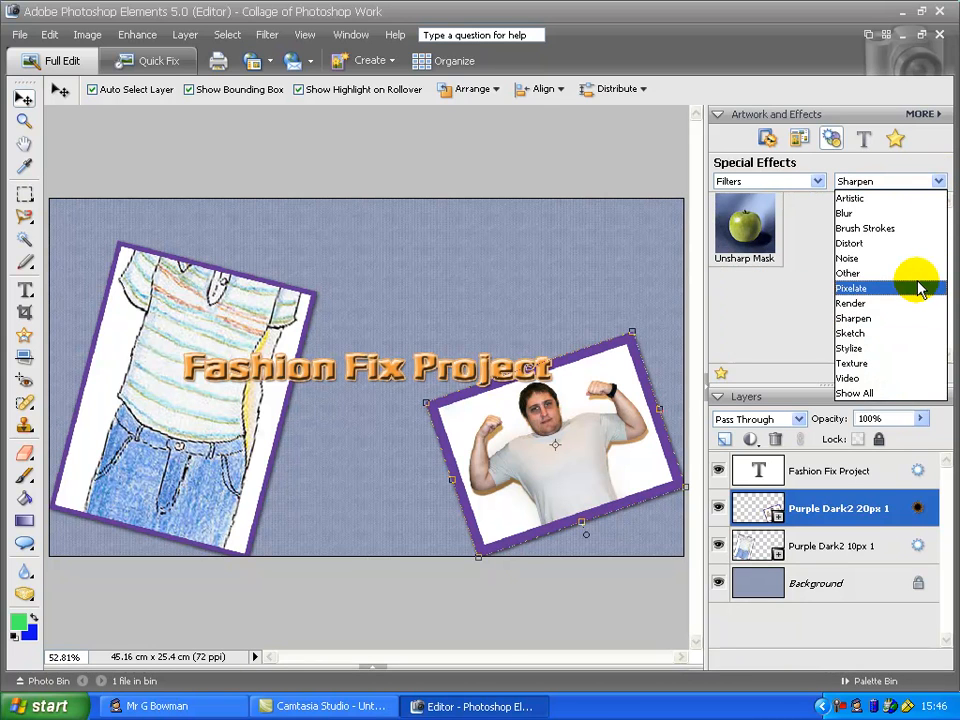
left_click(918, 198)
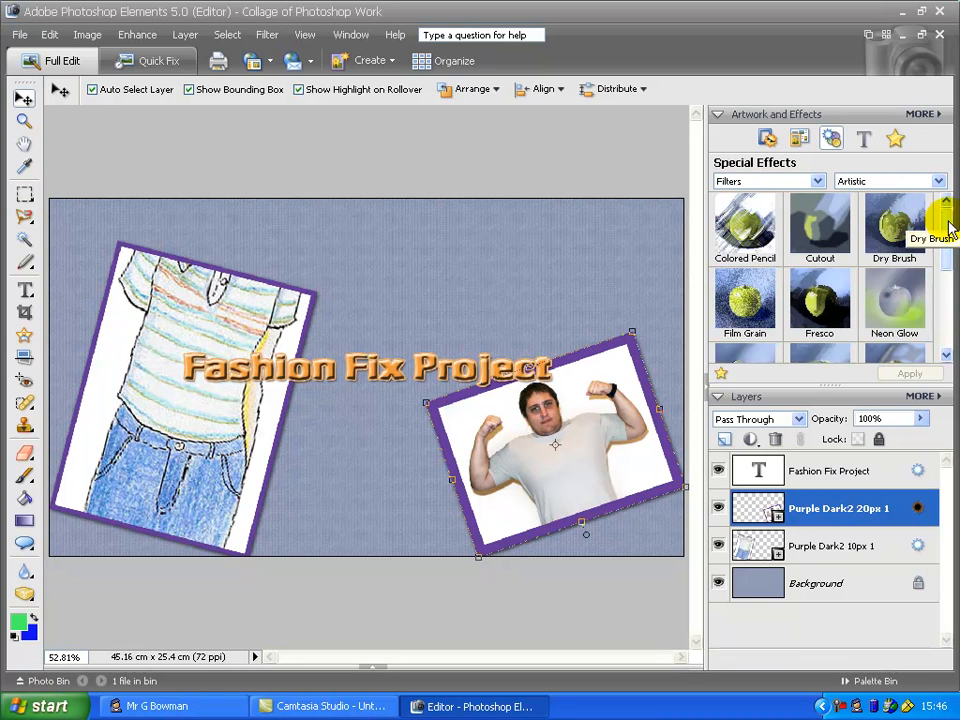
Drag the Neon Glow filter onto the man's photo and accept simplifying the frame layer
left_click(890, 298)
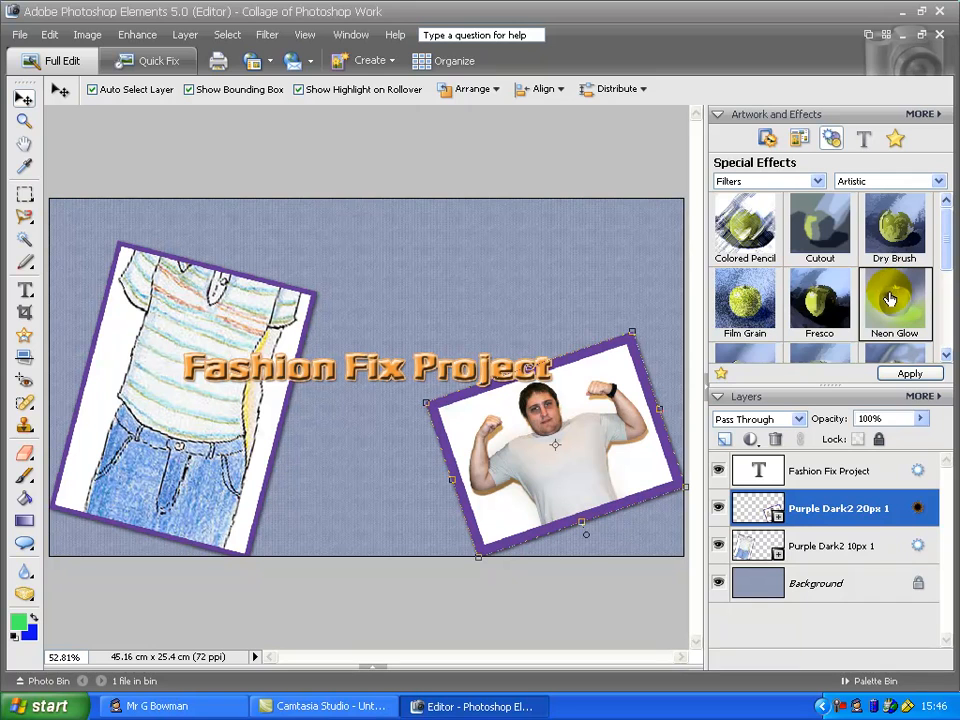
mouse_move(893, 300)
left_mouse_down()
mouse_move(744, 289)
mouse_move(603, 427)
mouse_move(253, 381)
mouse_move(530, 440)
mouse_move(190, 424)
mouse_move(223, 437)
mouse_move(470, 427)
mouse_move(193, 429)
mouse_move(498, 451)
left_mouse_up()
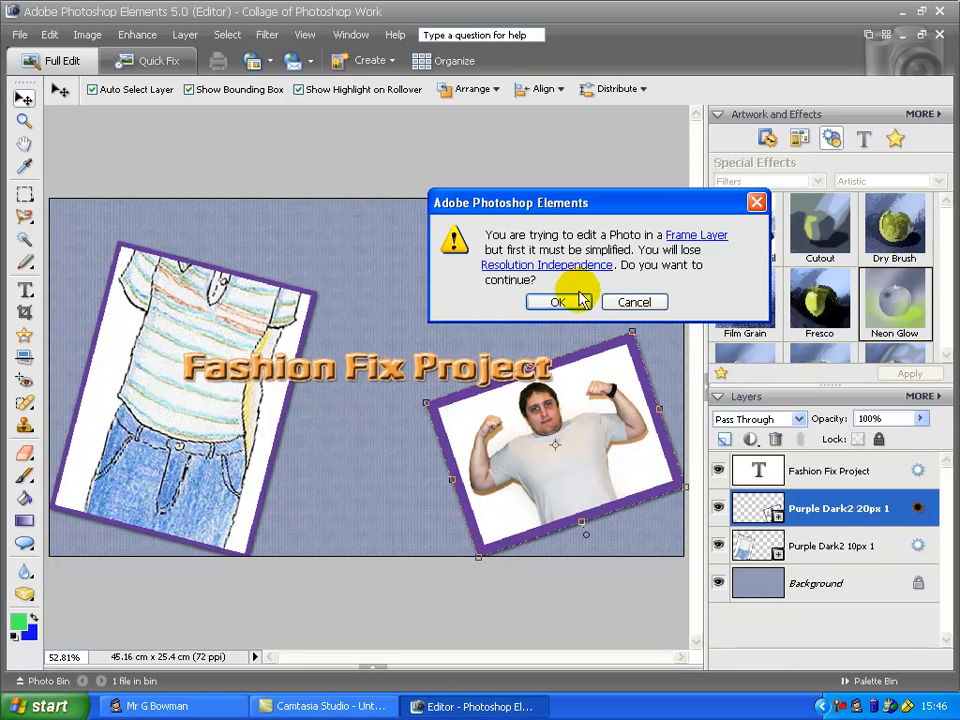
left_click(557, 302)
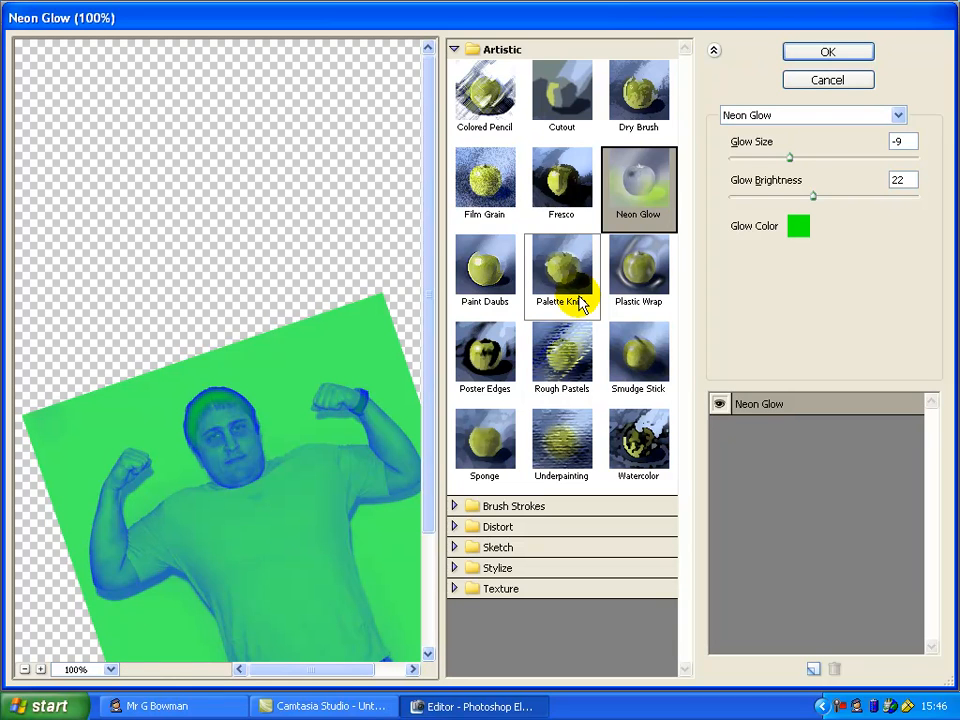
Set Neon Glow's glow size to -22, glow colour to yellow and glow brightness to 31
left_click_drag(433, 216, 430, 291)
left_click_drag(795, 160, 739, 161)
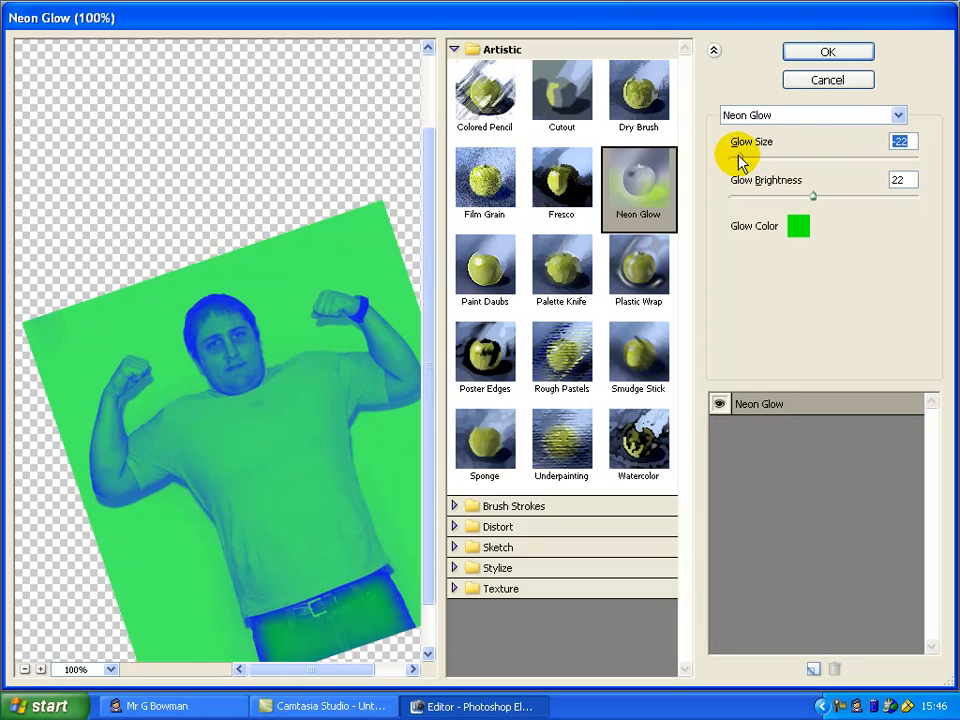
left_click(800, 229)
left_click_drag(503, 370, 505, 393)
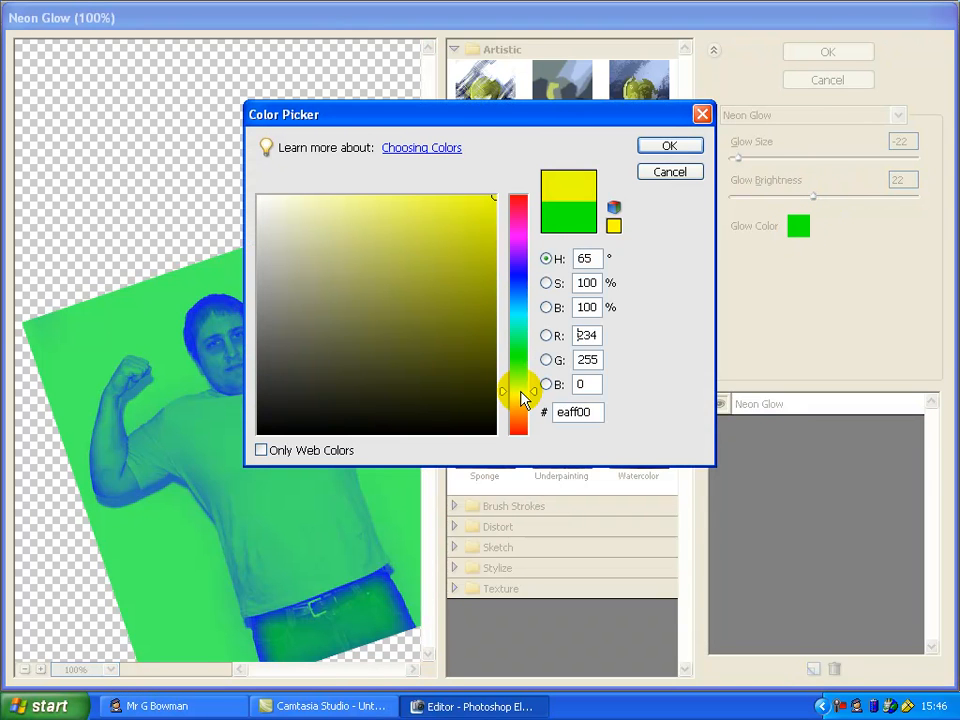
left_click(668, 143)
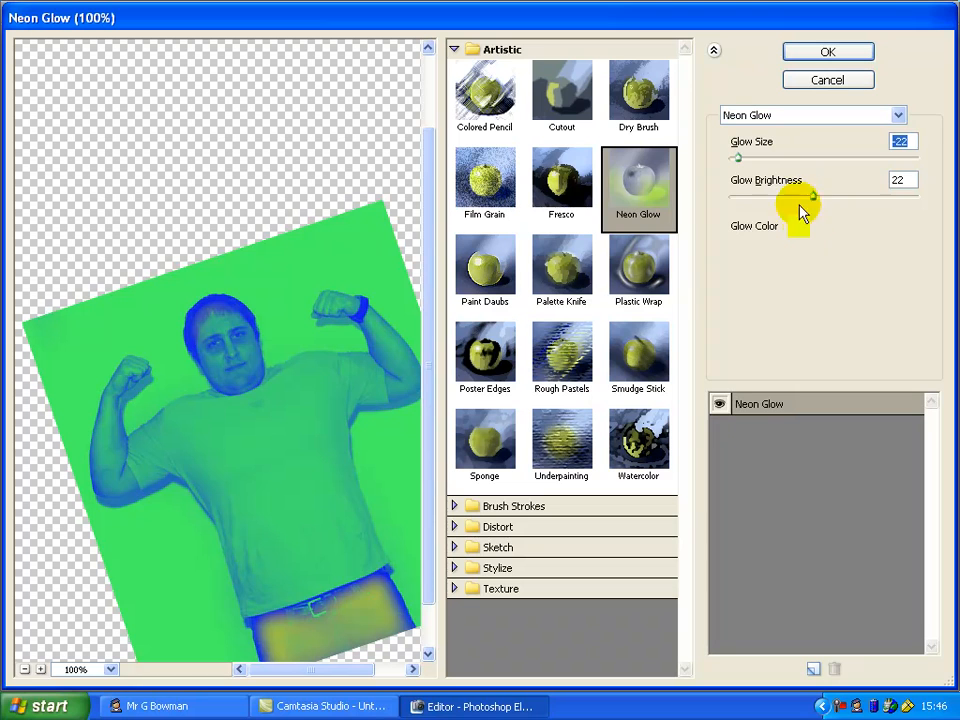
left_click_drag(812, 197, 848, 200)
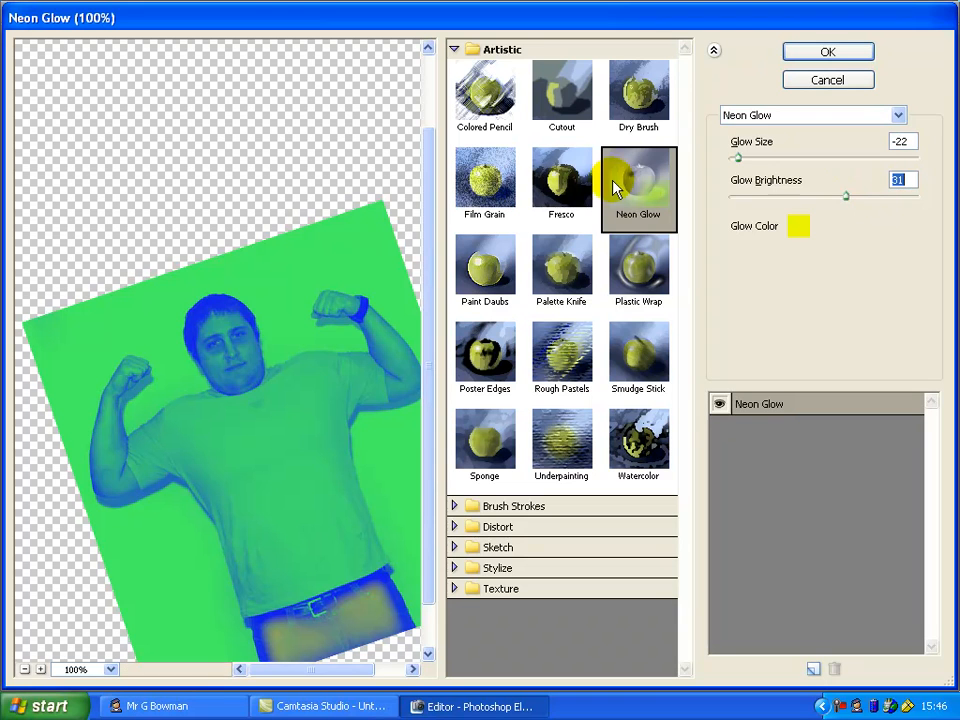
Preview the Smudge Stick and Reticulation filters in the filter gallery
left_click(636, 358)
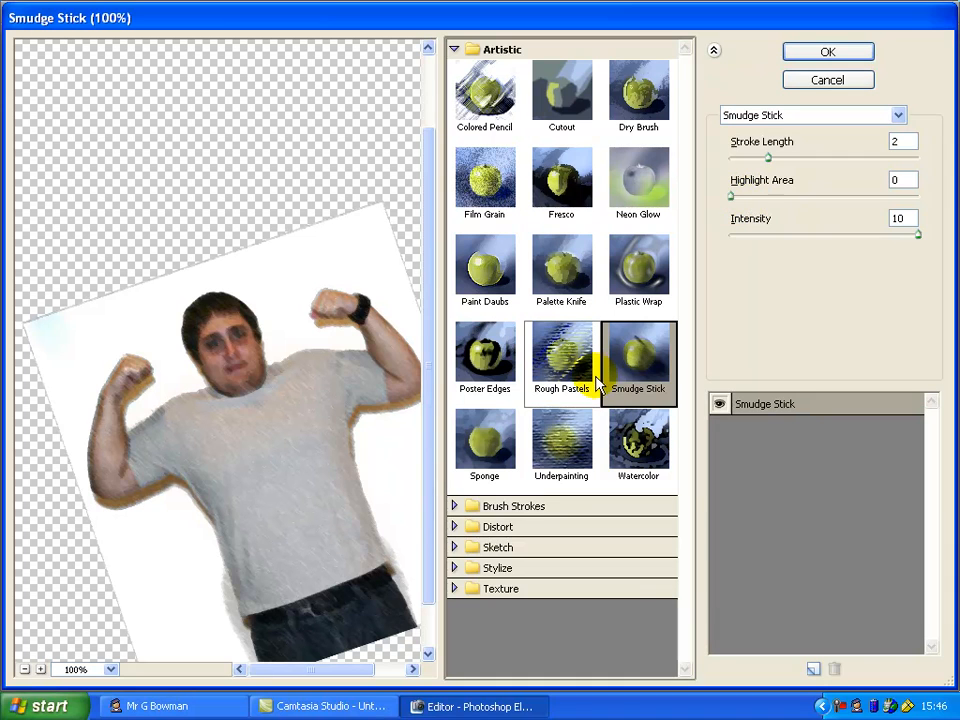
left_click(455, 547)
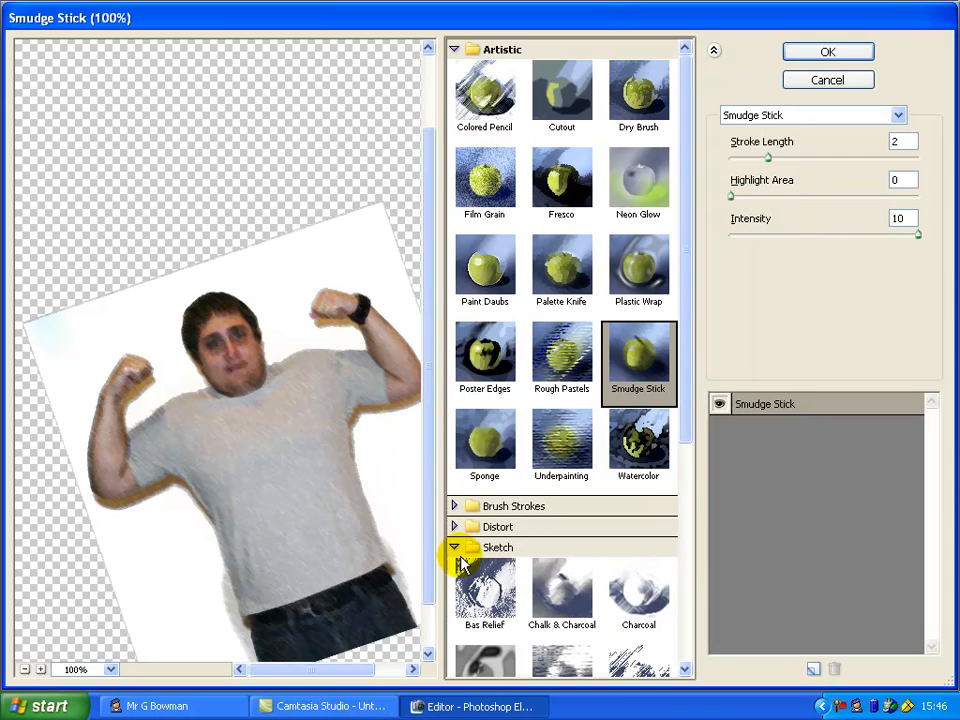
left_click_drag(689, 374, 675, 596)
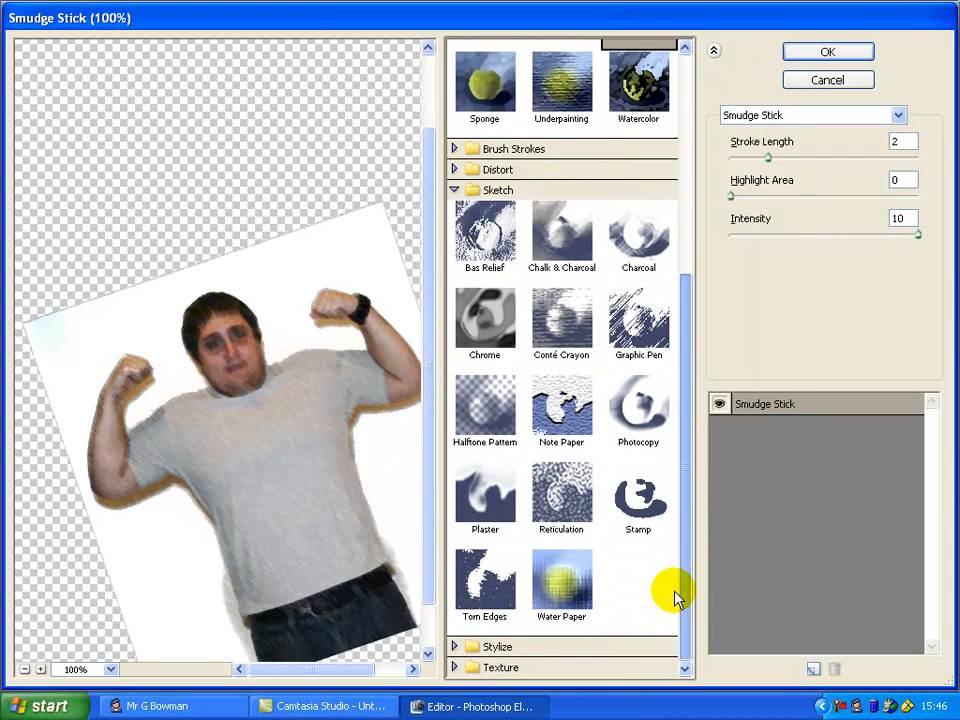
left_click(567, 522)
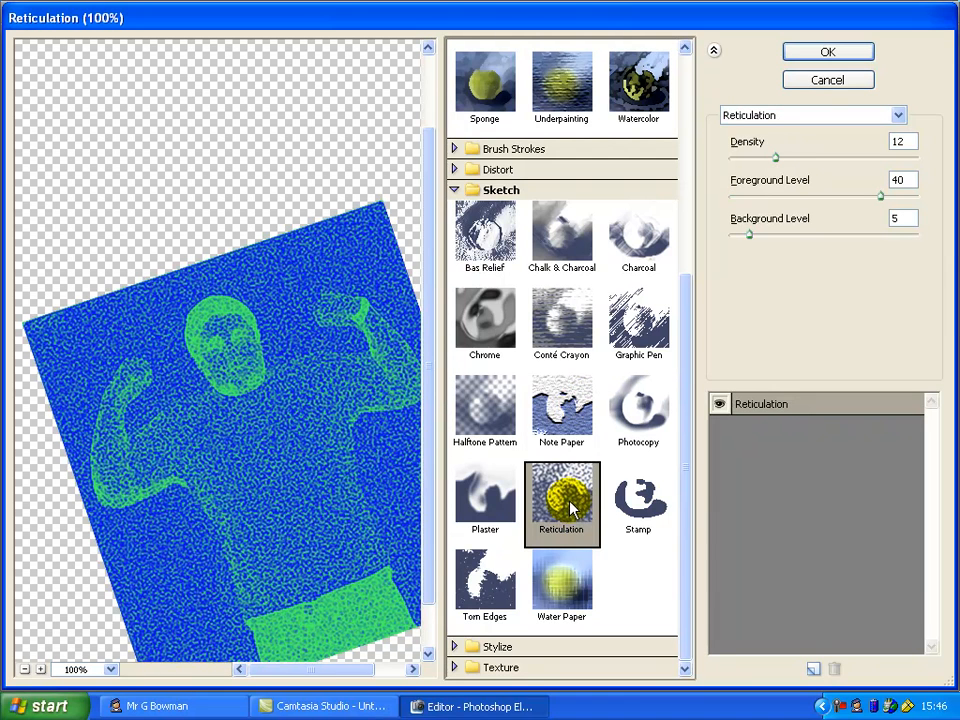
left_click(454, 191)
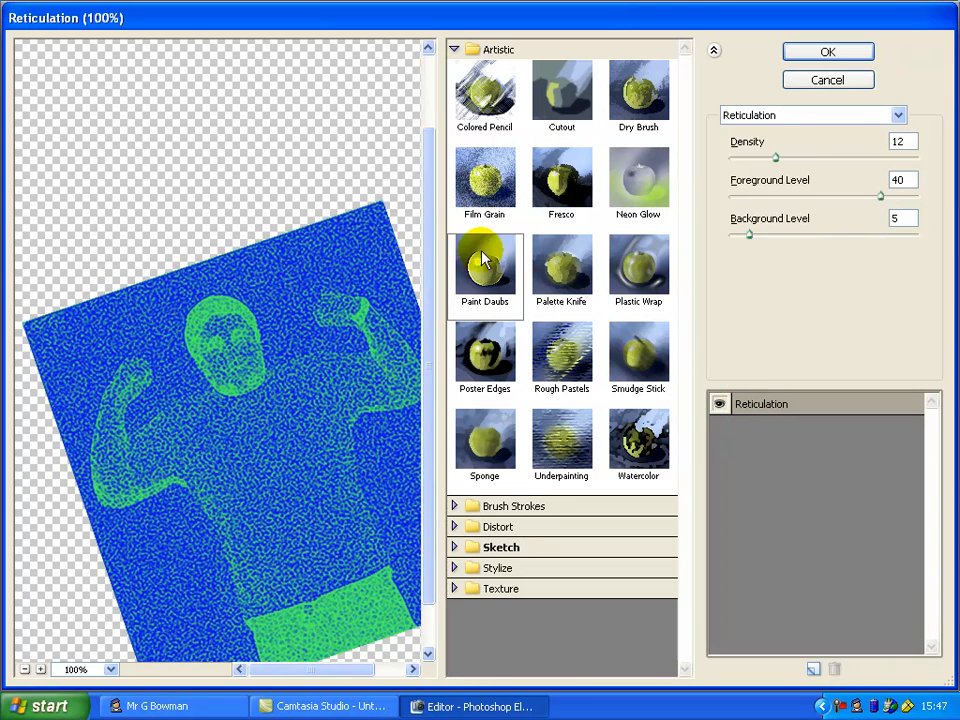
Apply the Poster Edges filter to the man's photo instead, after previewing Palette Knife and Rough Pastels
left_click(561, 205)
left_click(562, 259)
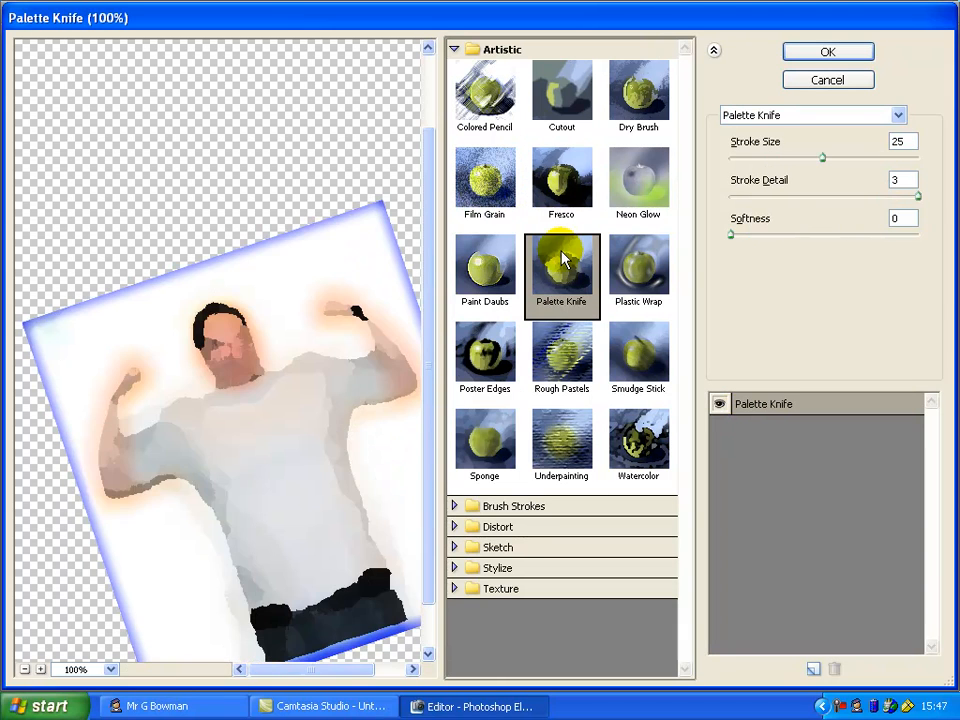
left_click(561, 344)
left_click(490, 350)
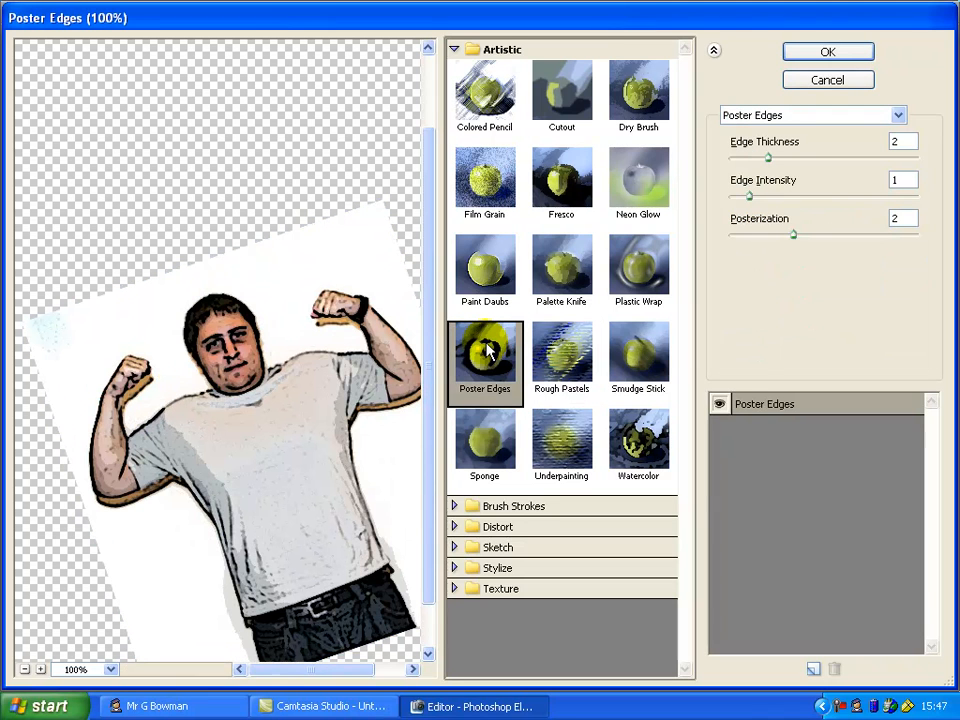
left_click(835, 60)
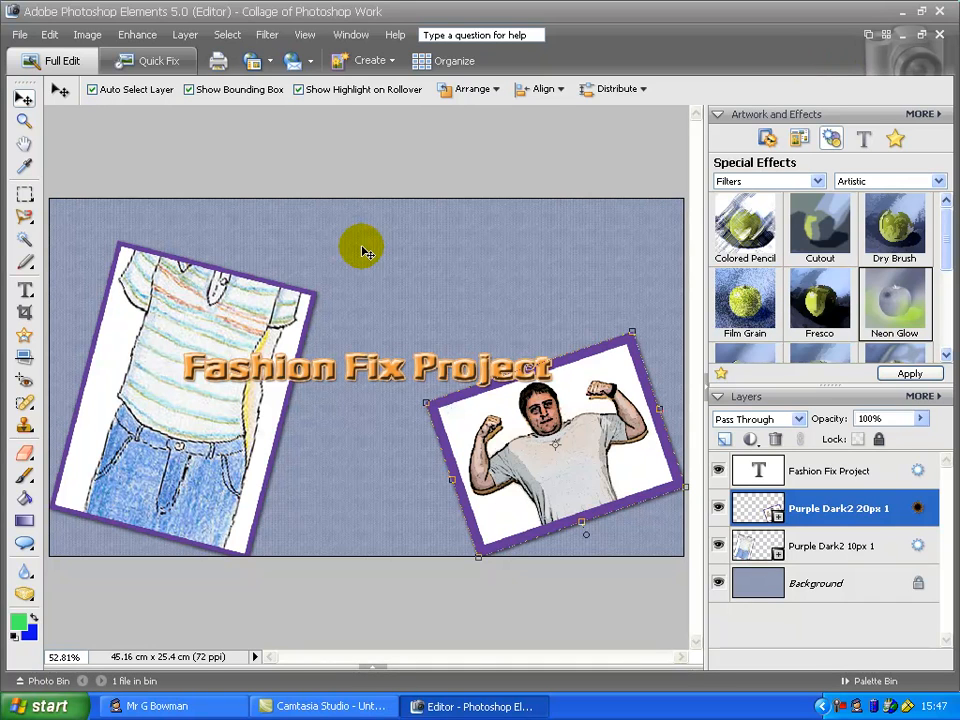
Paint freehand green squiggles across the Background layer with a 48 px brush
left_click(828, 588)
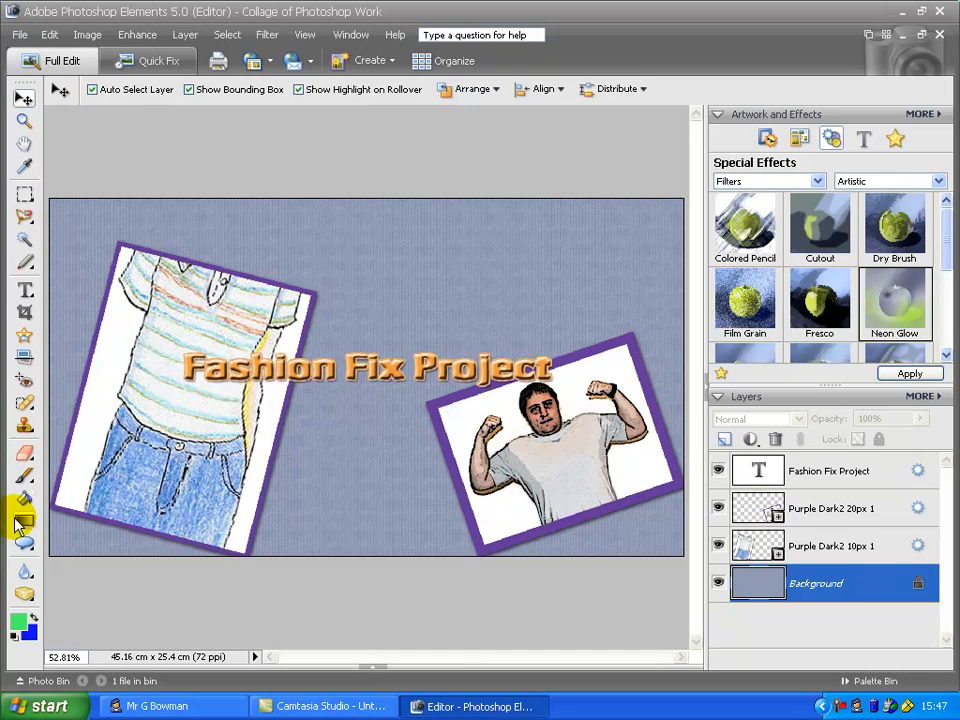
left_click(24, 474)
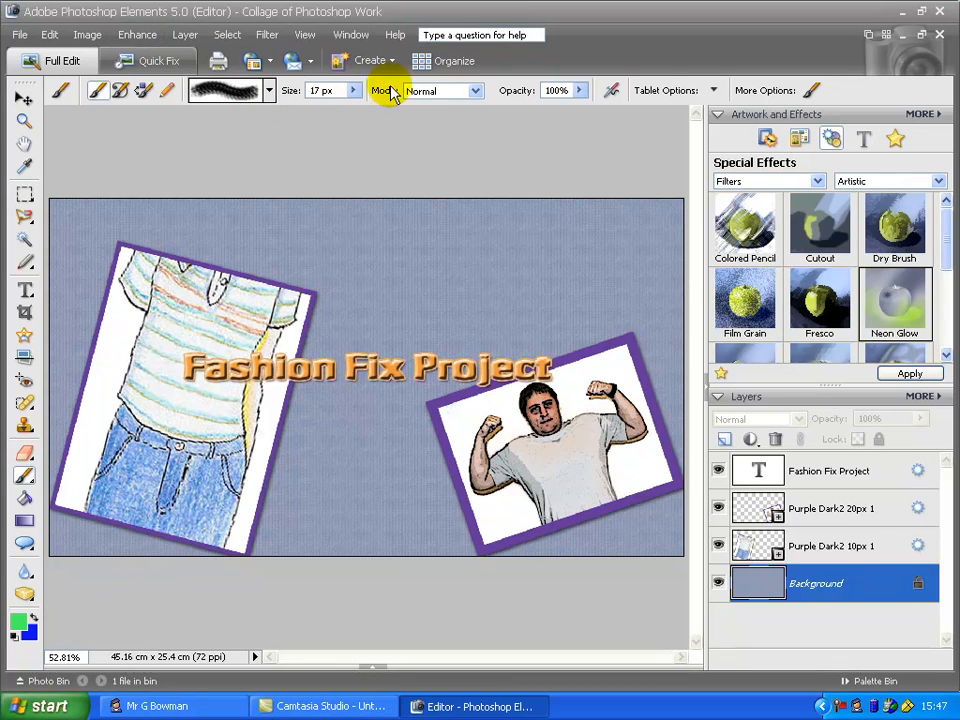
left_click(354, 90)
left_click_drag(370, 112, 384, 111)
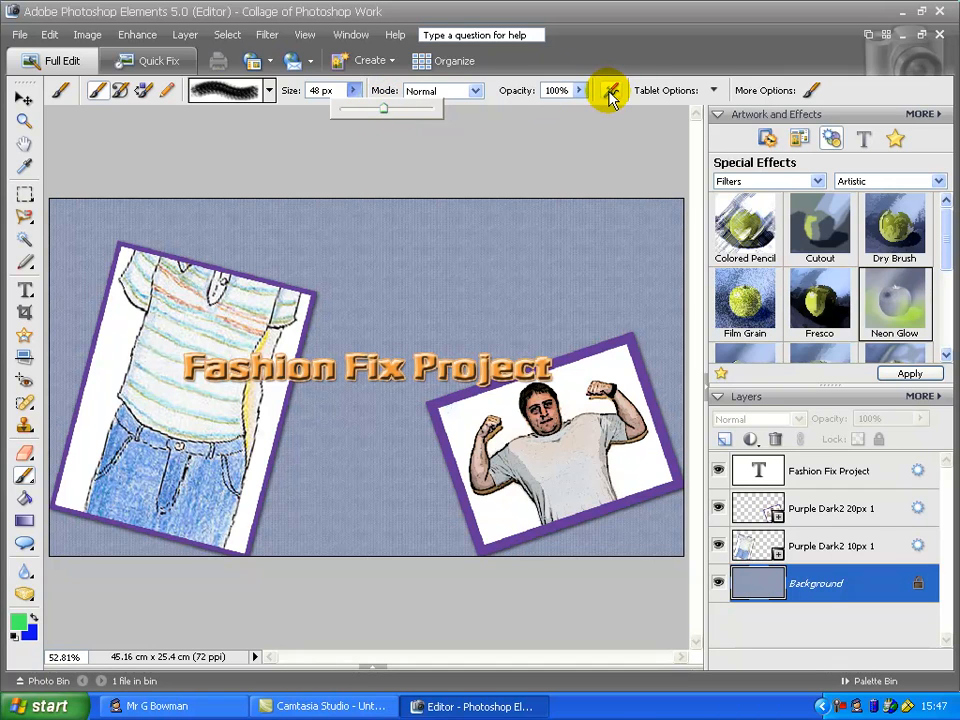
mouse_move(594, 474)
left_mouse_down()
mouse_move(585, 525)
mouse_move(643, 418)
mouse_move(636, 330)
mouse_move(546, 353)
mouse_move(422, 499)
mouse_move(636, 497)
mouse_move(665, 405)
mouse_move(446, 276)
mouse_move(557, 536)
mouse_move(504, 336)
mouse_move(275, 548)
left_mouse_up()
mouse_move(50, 640)
left_mouse_down()
mouse_move(71, 482)
mouse_move(115, 390)
mouse_move(58, 328)
mouse_move(208, 287)
mouse_move(261, 411)
mouse_move(236, 343)
mouse_move(272, 204)
mouse_move(434, 193)
mouse_move(606, 227)
mouse_move(707, 208)
left_mouse_up()
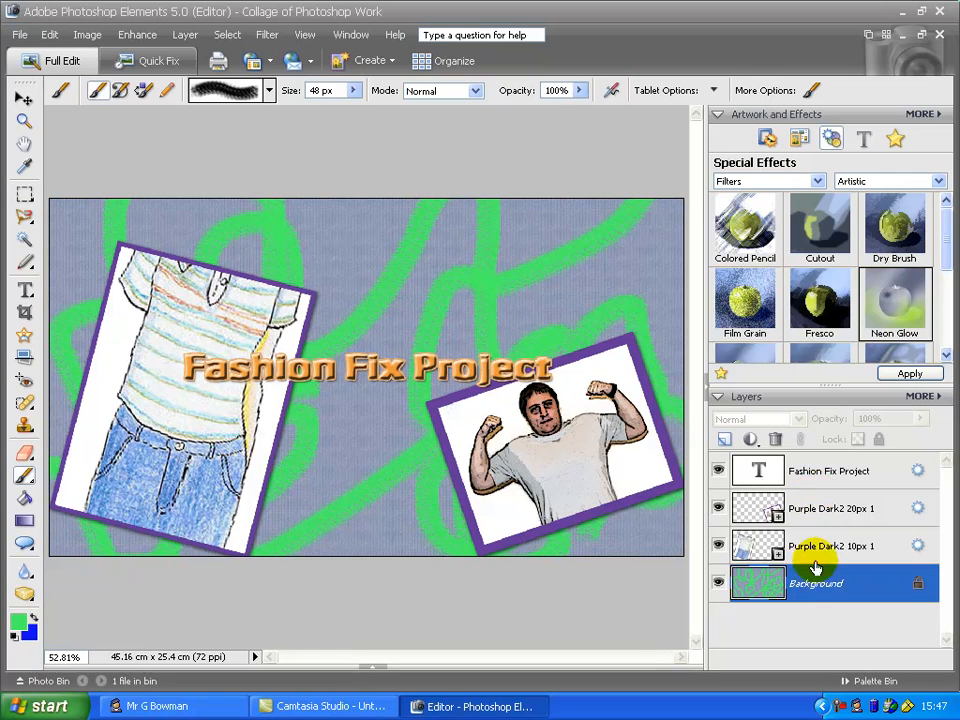
Apply the Cutout filter to the Background layer
left_click(792, 470)
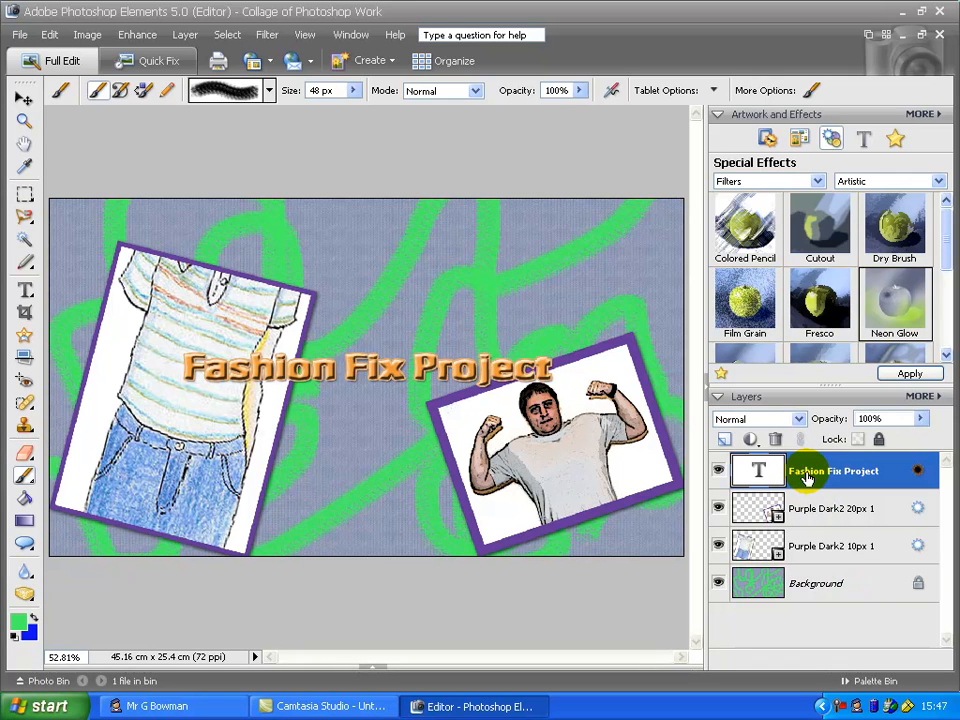
left_click(817, 585)
left_click_drag(833, 248, 609, 257)
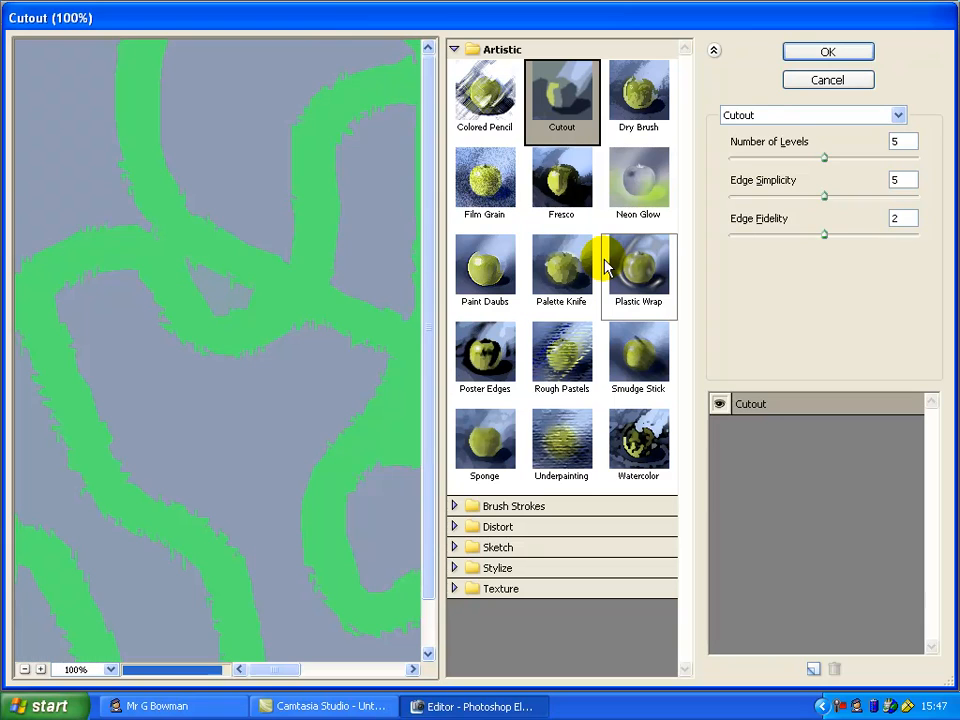
left_click(827, 54)
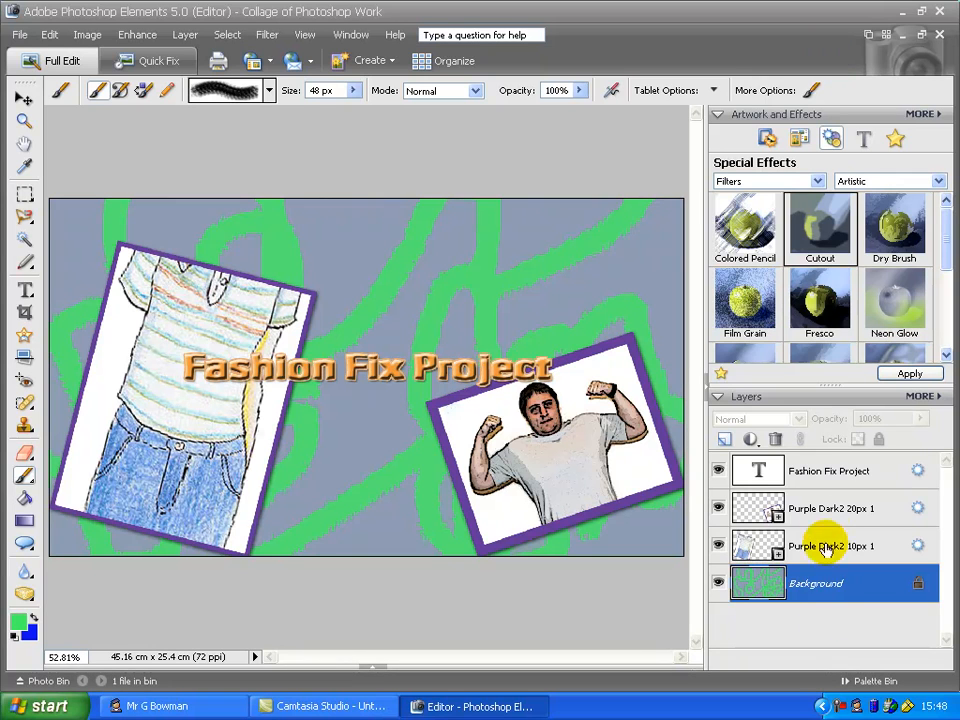
right_click(835, 700)
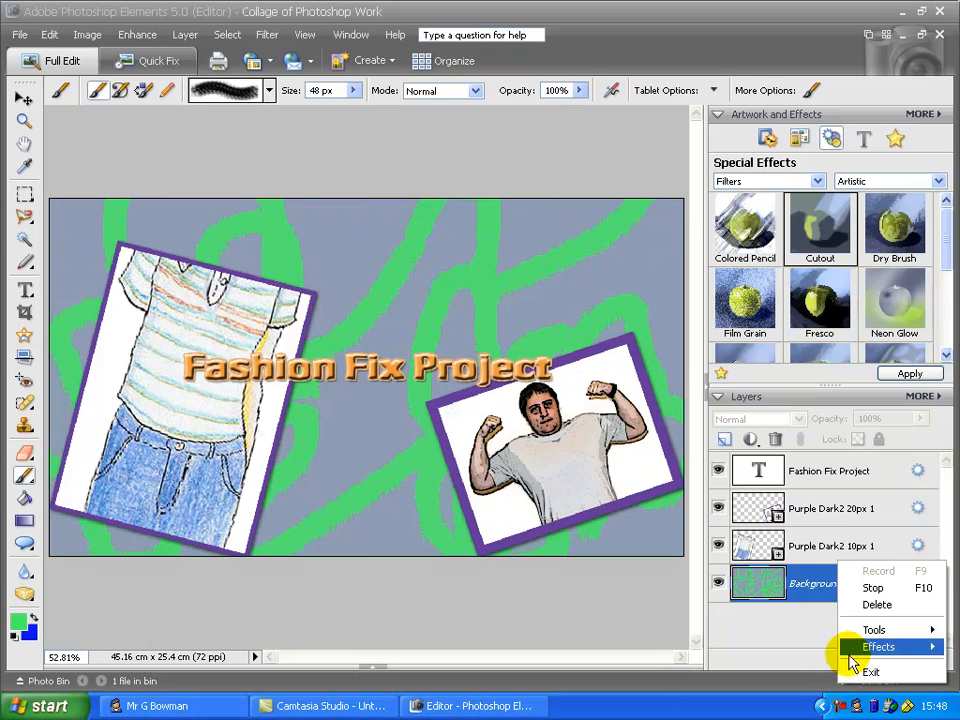
left_click(872, 585)
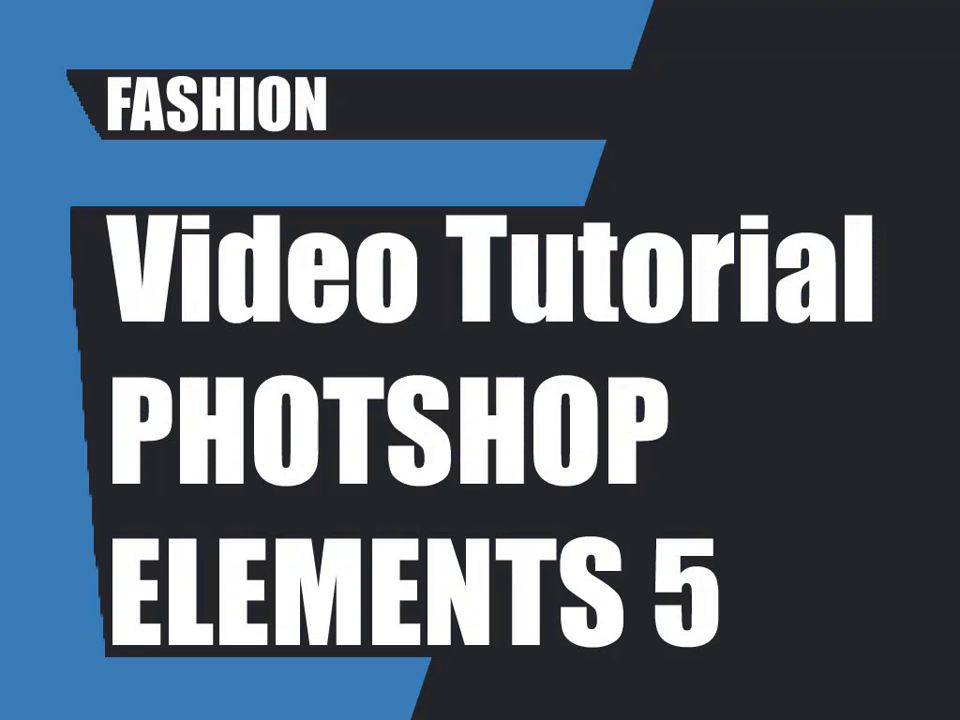